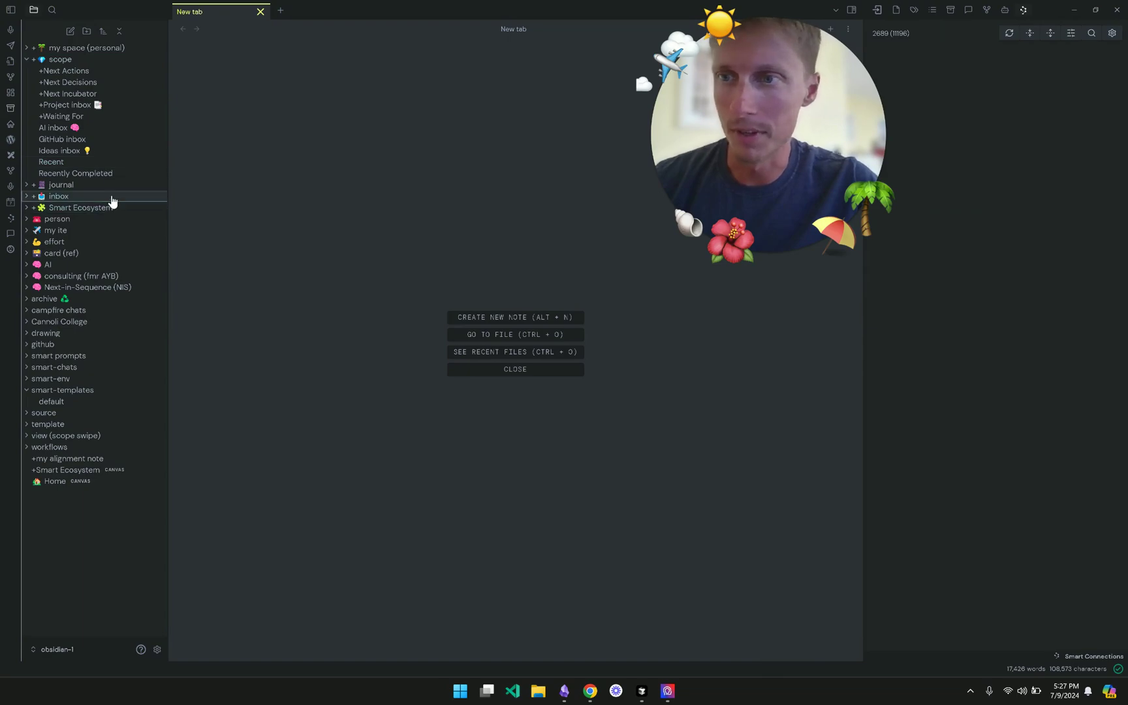
Expand the inbox folder and open the 'Evan 2024-06-25 (Smart Templates)' note
click(119, 196)
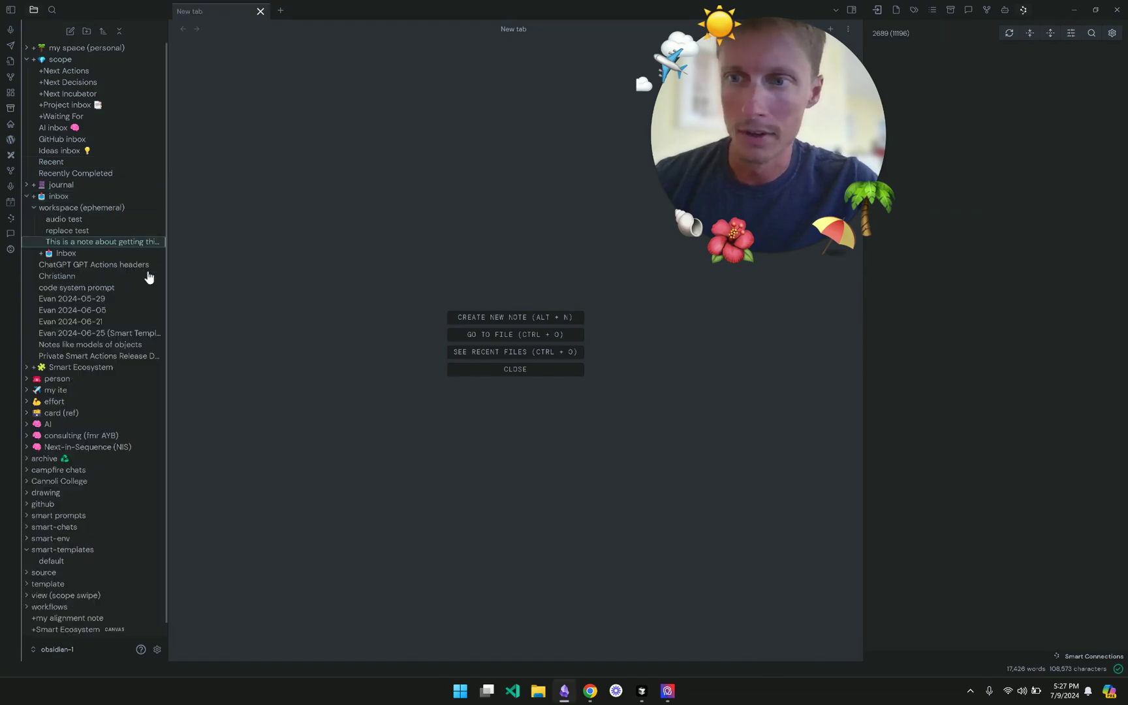
scroll(141, 328, down, 1)
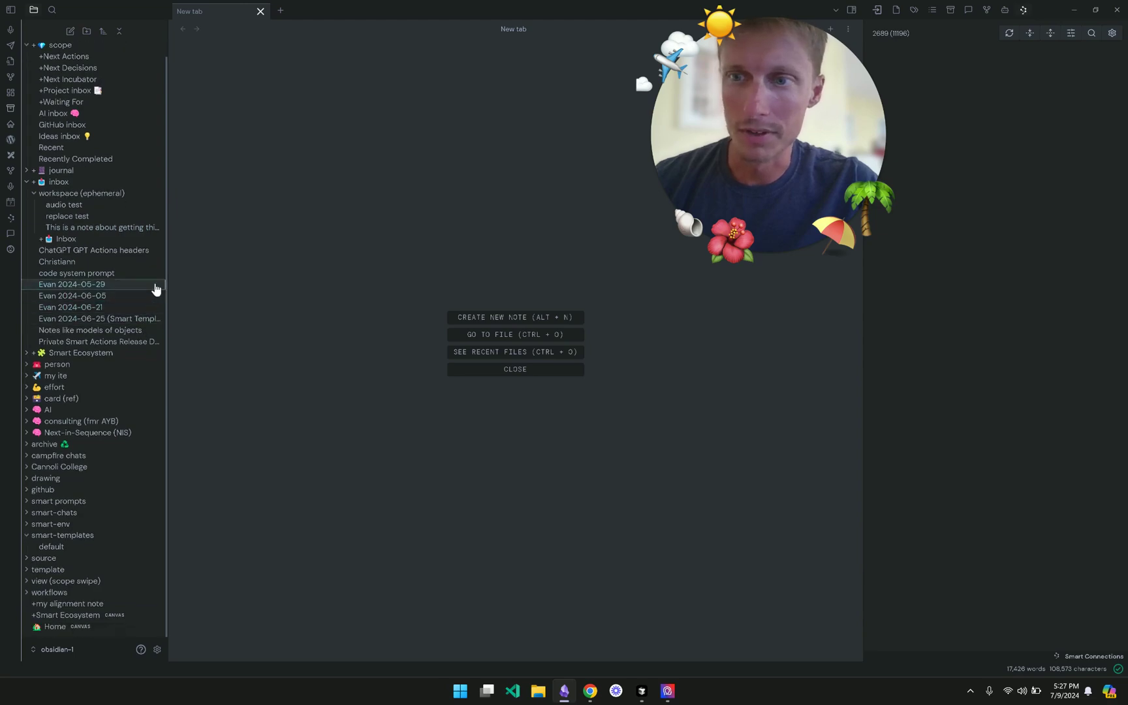
click(142, 319)
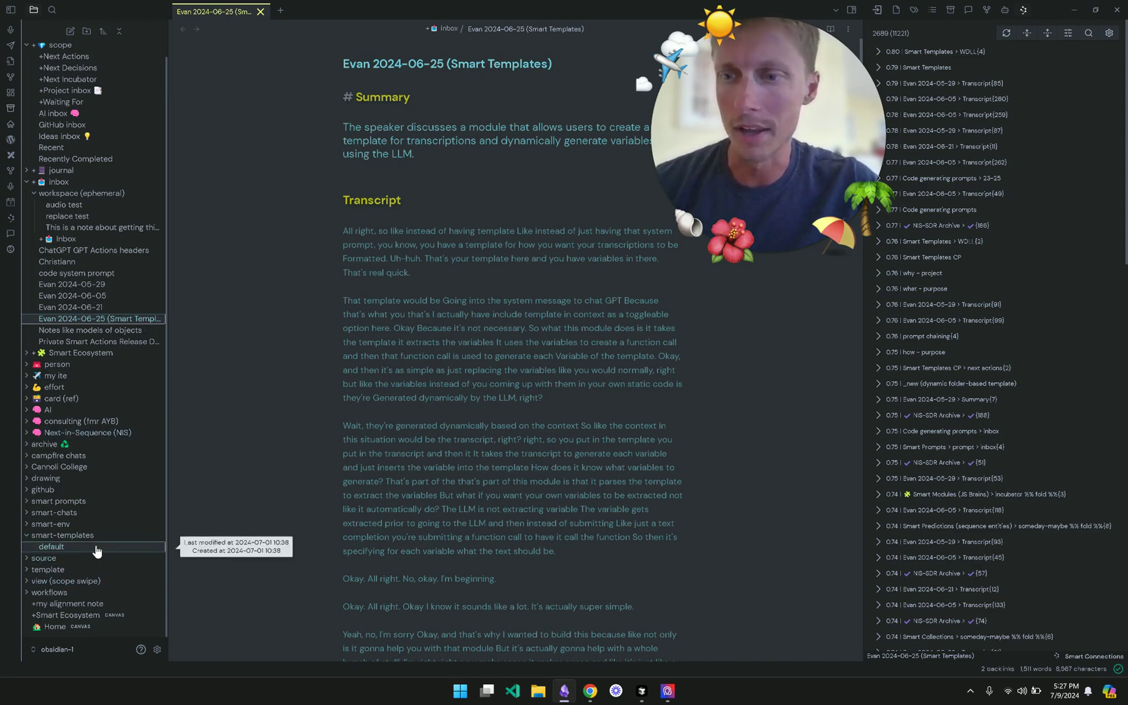
Open the default smart template and reveal its {{ summary }}, {{ notes }} and {{ mermaid }} lines
click(98, 551)
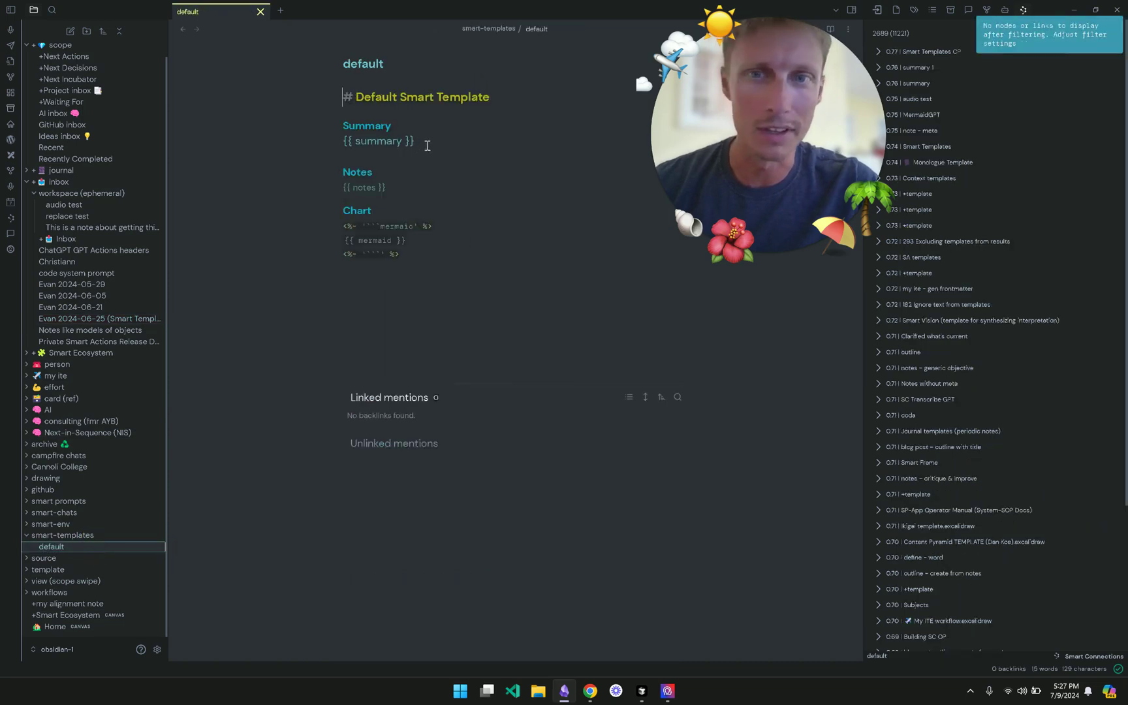
click(429, 144)
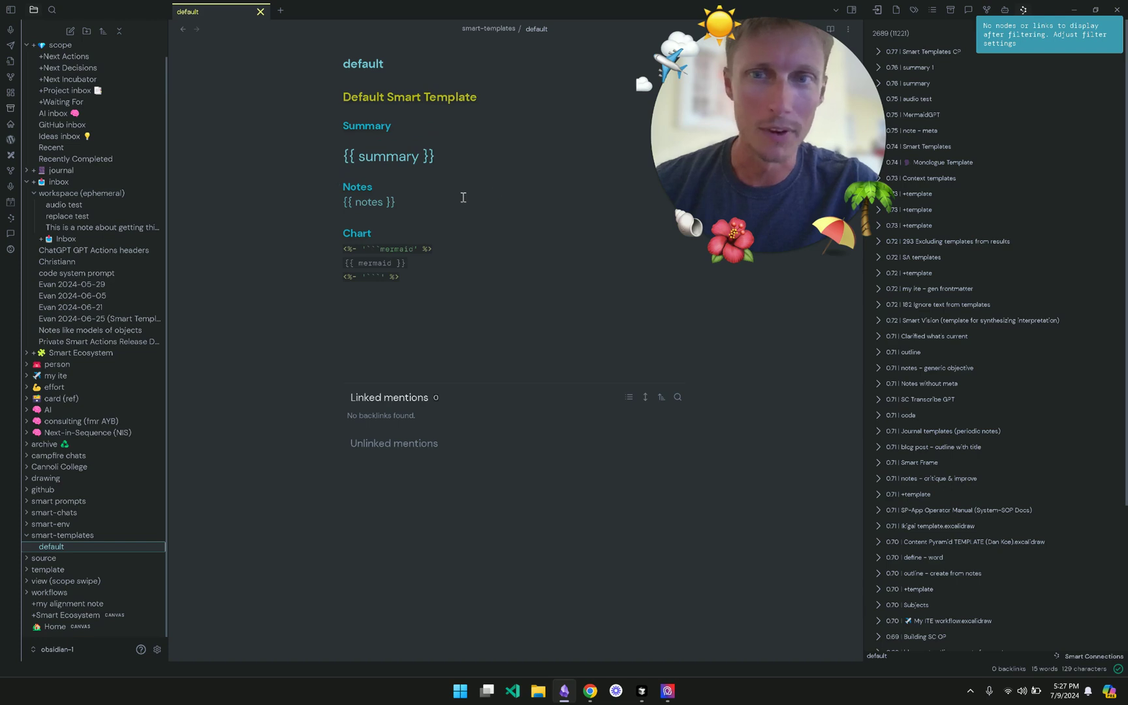
click(461, 194)
click(499, 258)
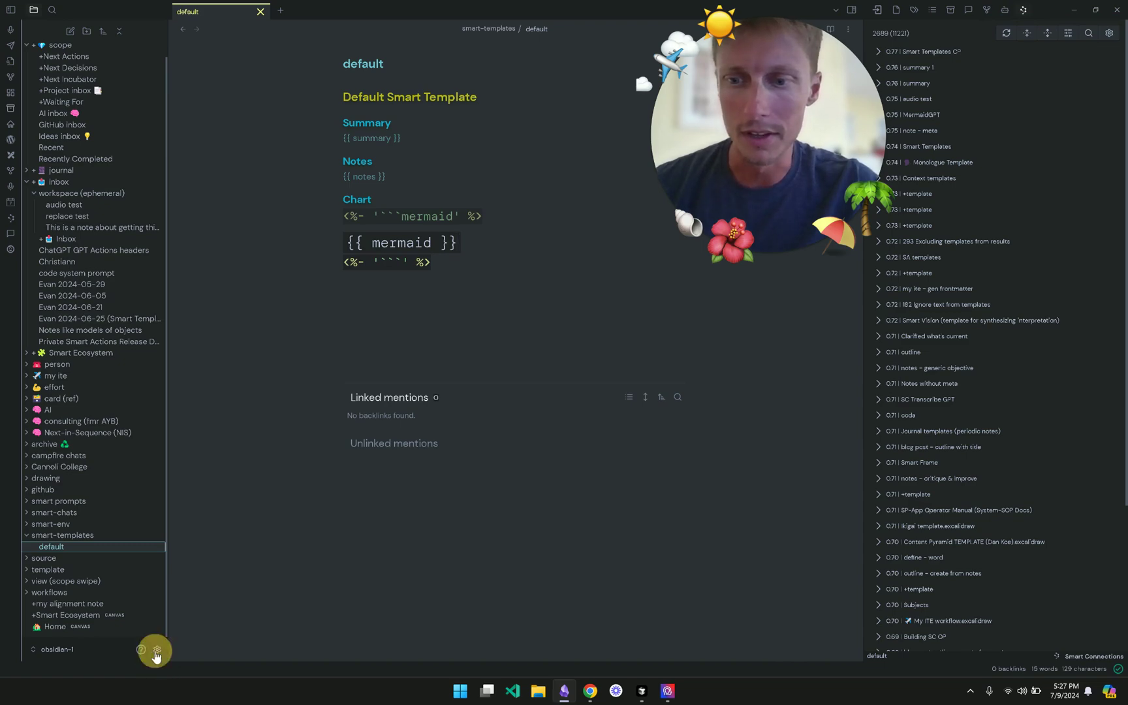
Reword the notes prompt to 'Concise notes in list format.' and the mermaid prompt to 'A mermaid chart based on the content.'
click(157, 651)
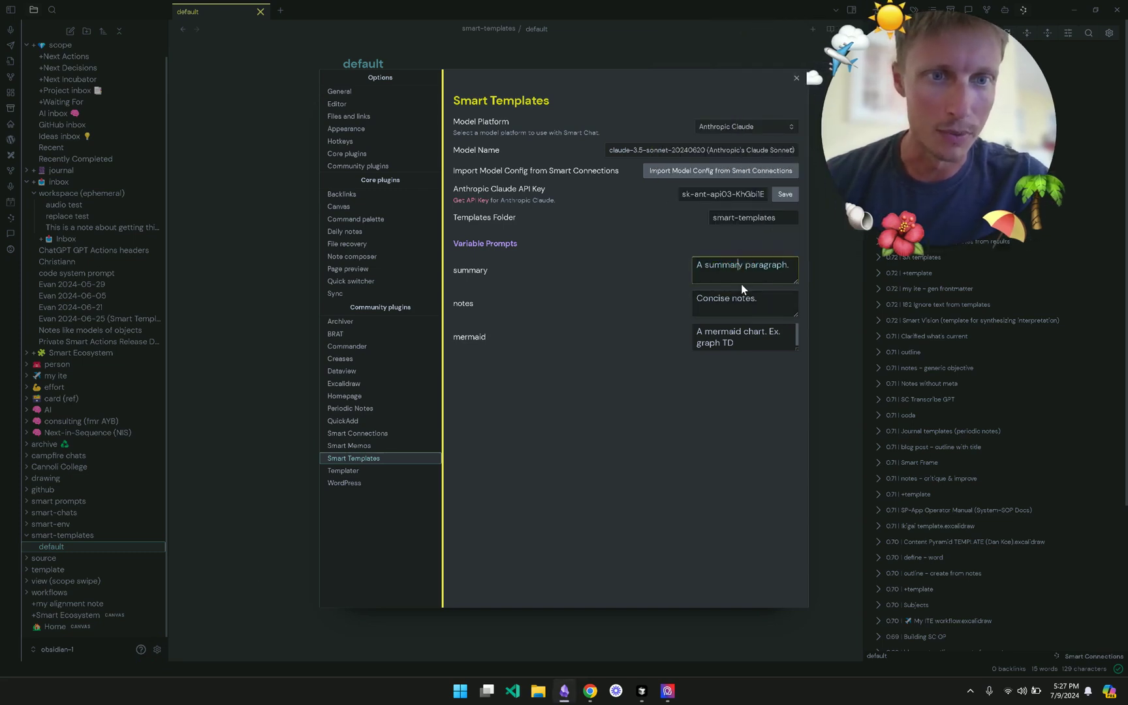
click(739, 303)
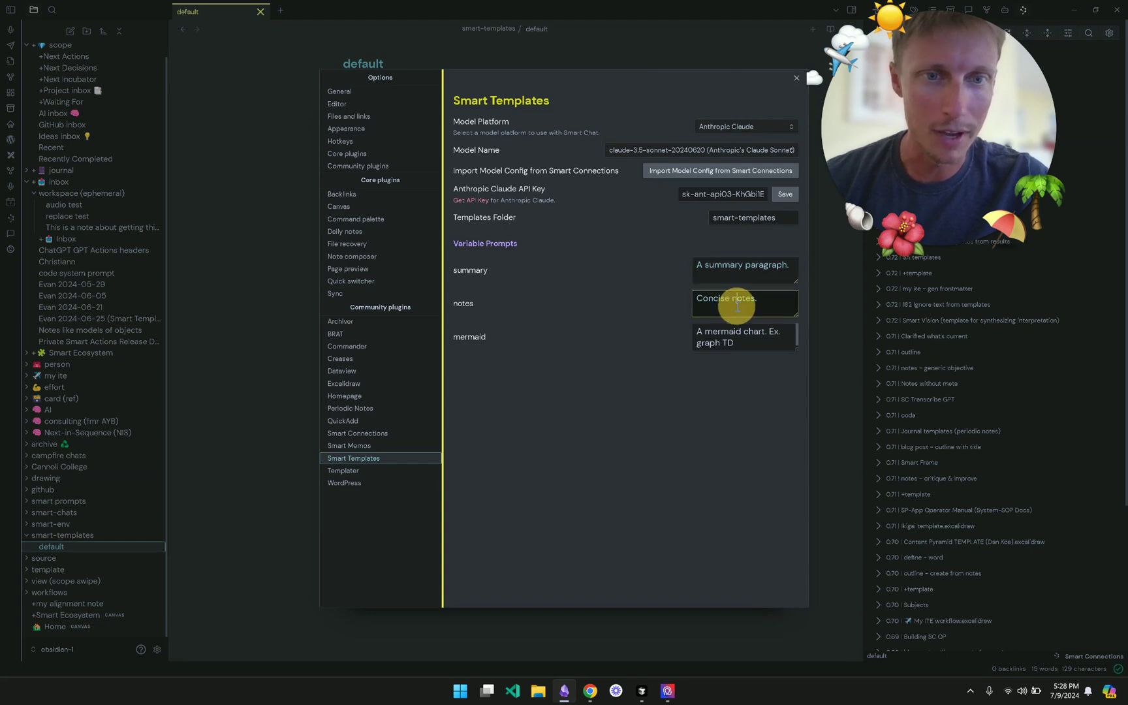
click(775, 307)
key(BackSpace)
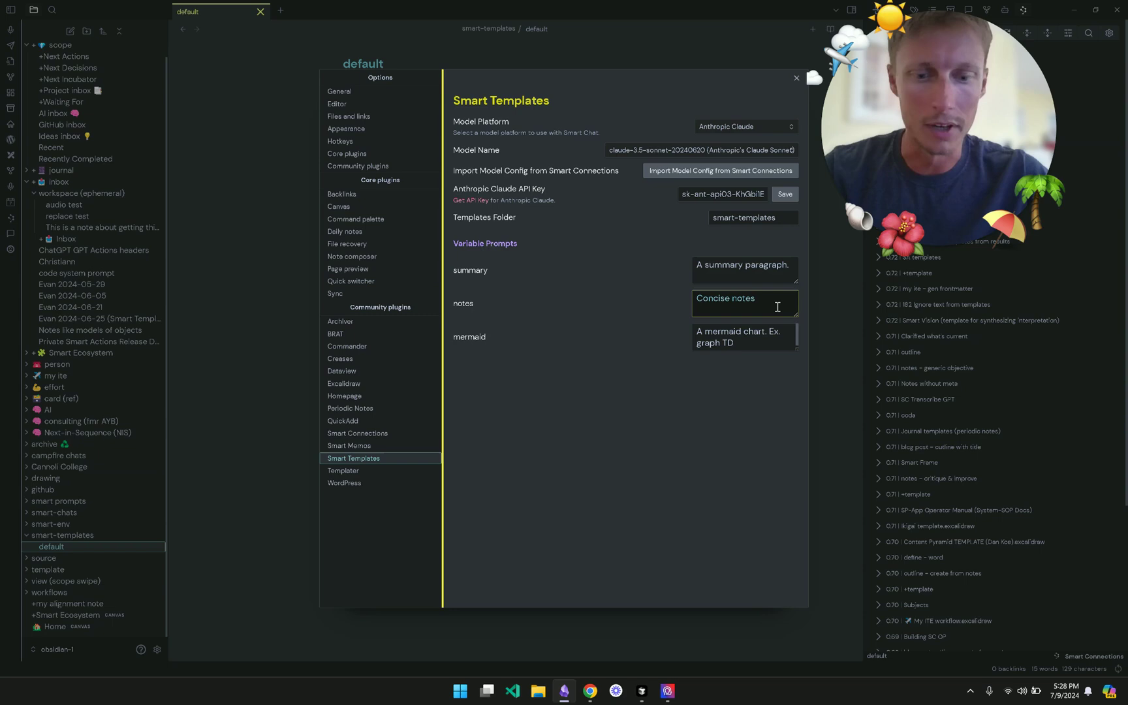
text( in list f)
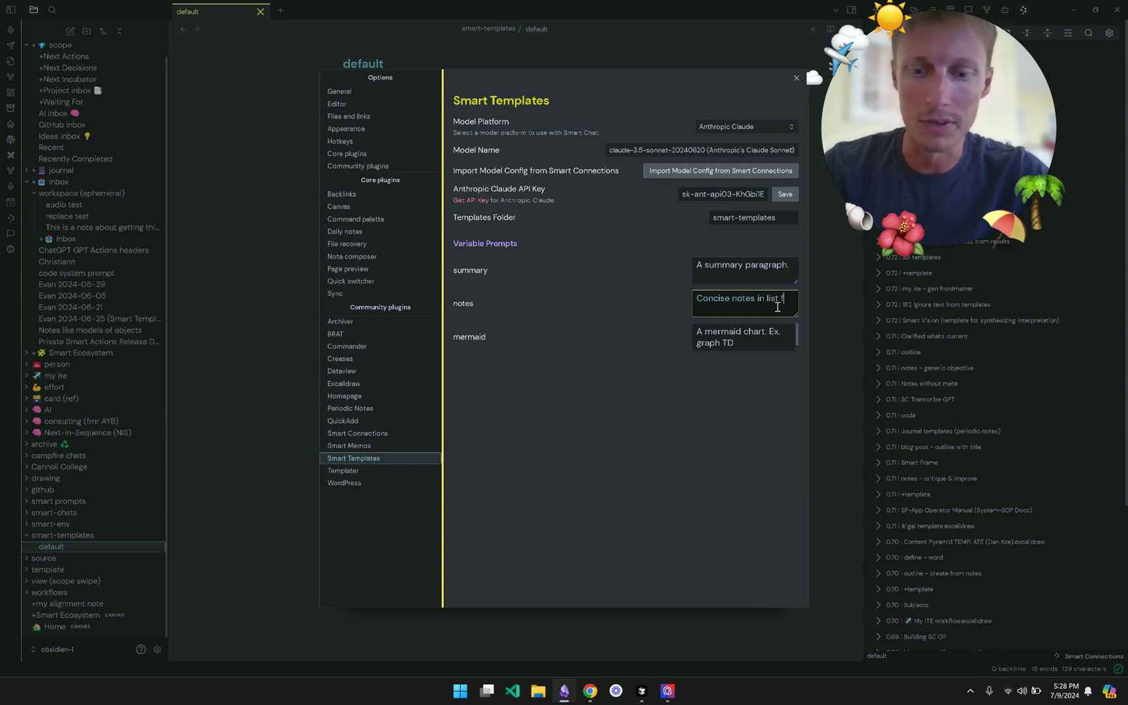
text(ormat.)
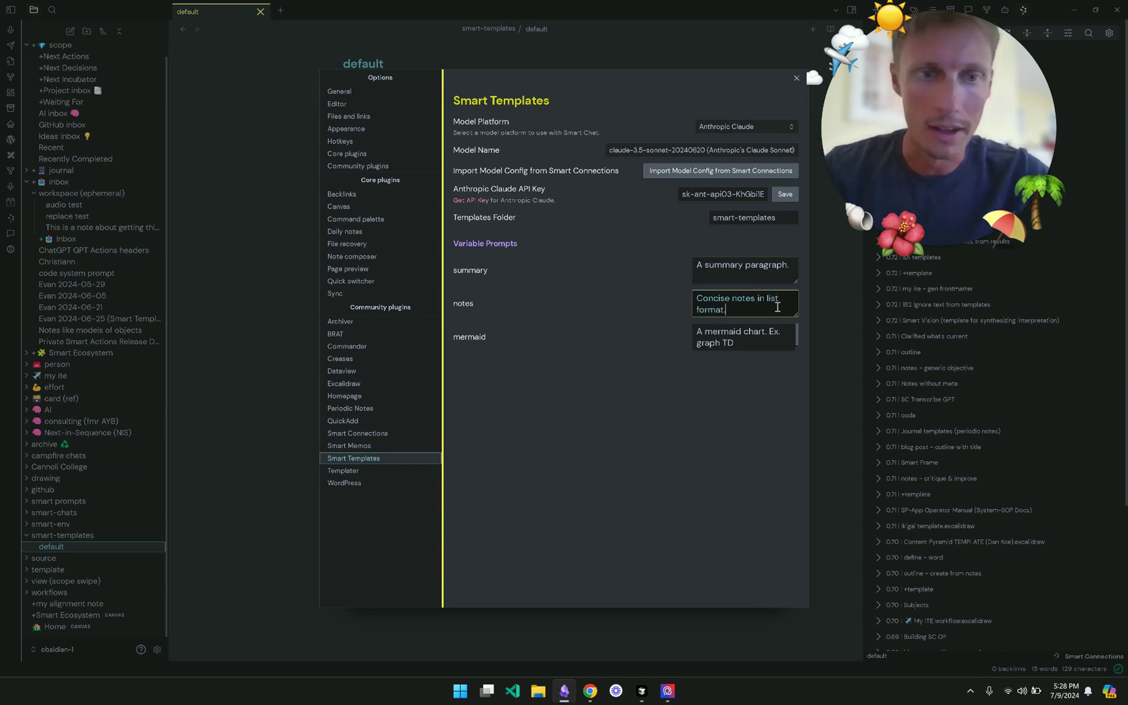
click(767, 330)
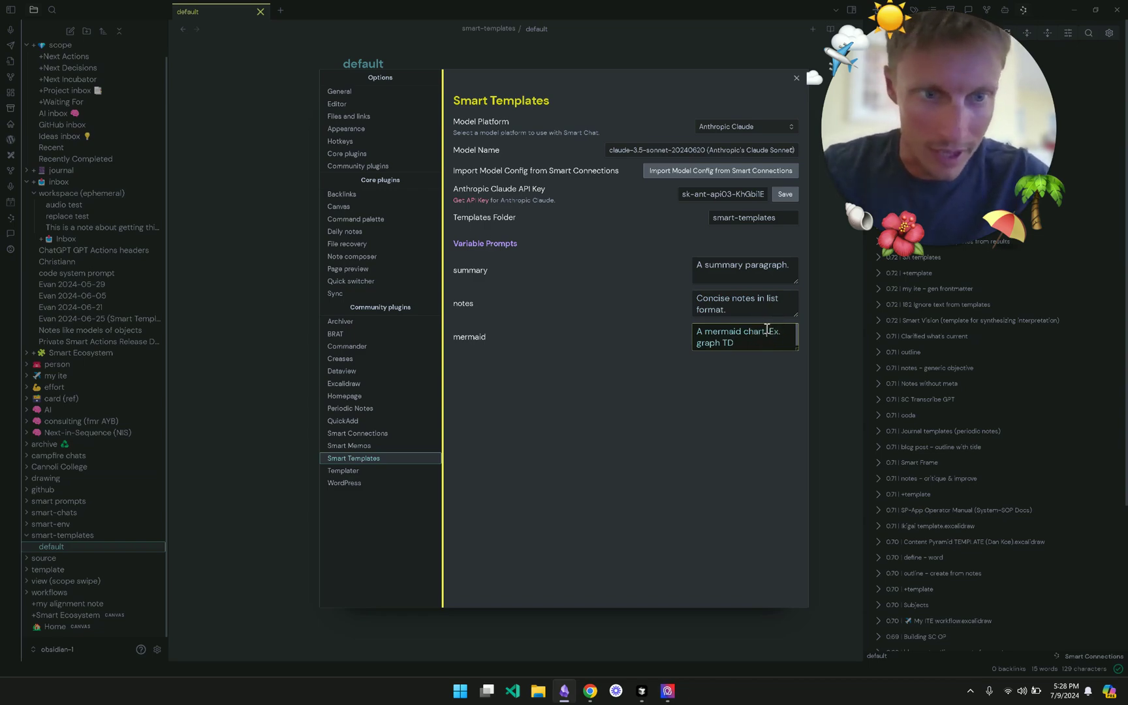
text(based on )
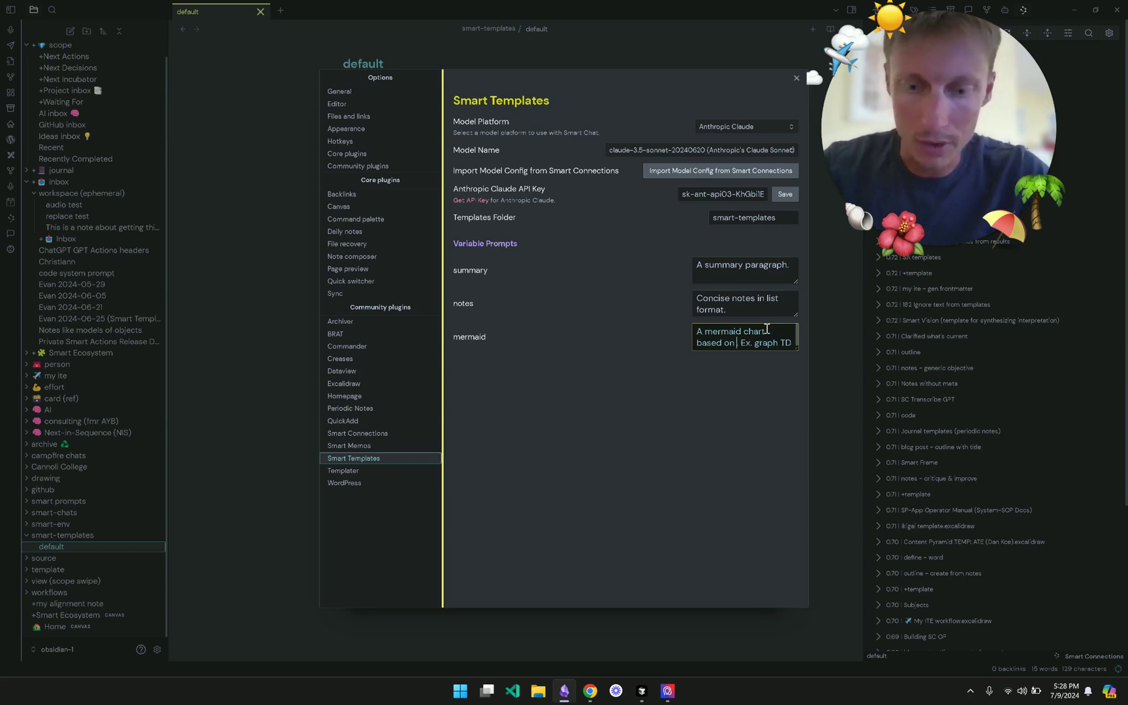
text(the content.)
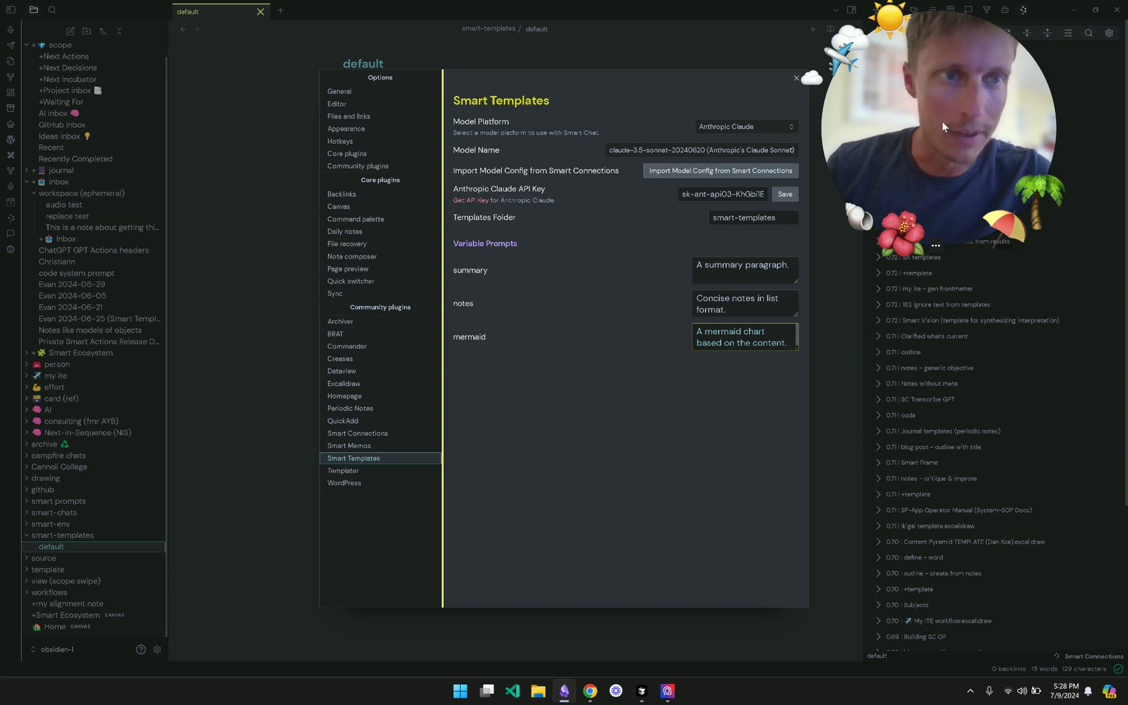
click(625, 323)
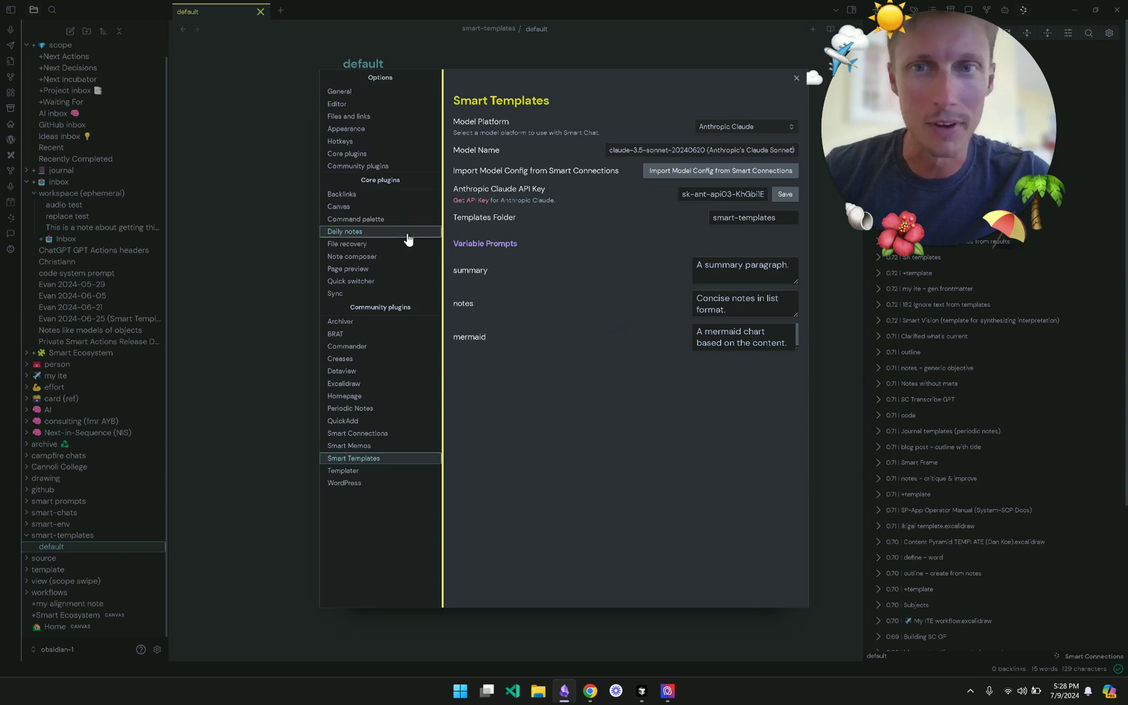
Reopen the Evan 2024-06-25 note and add blank lines after 'transcription formatting' in Related Topics
click(263, 200)
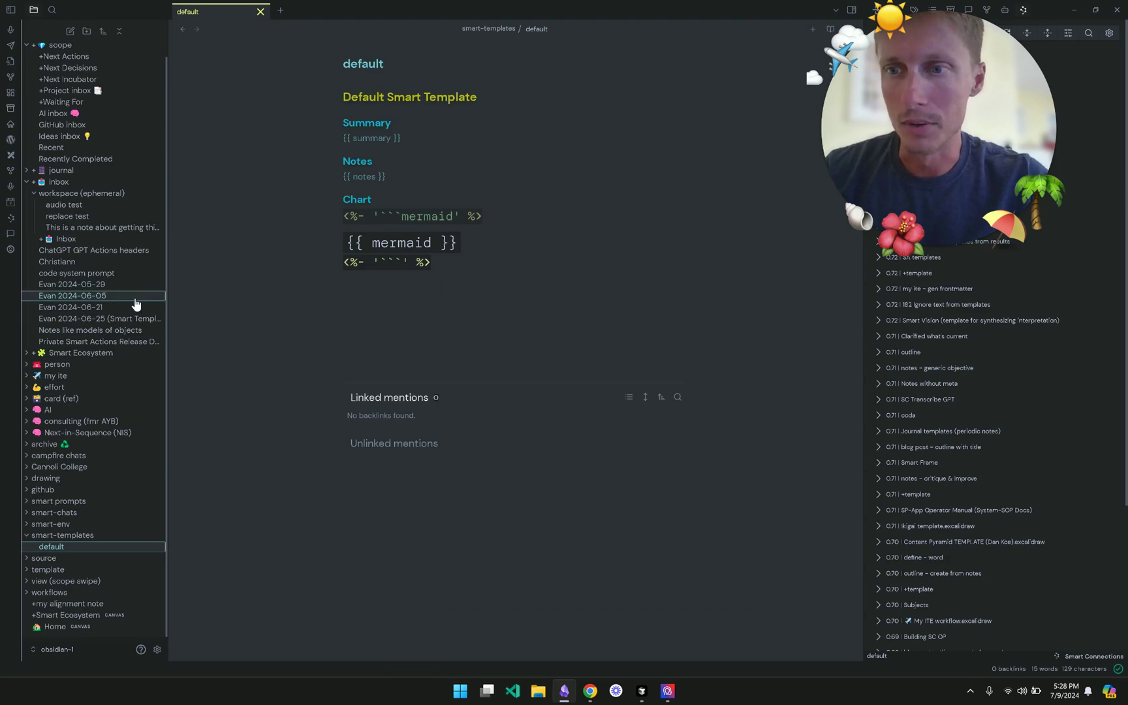
click(136, 318)
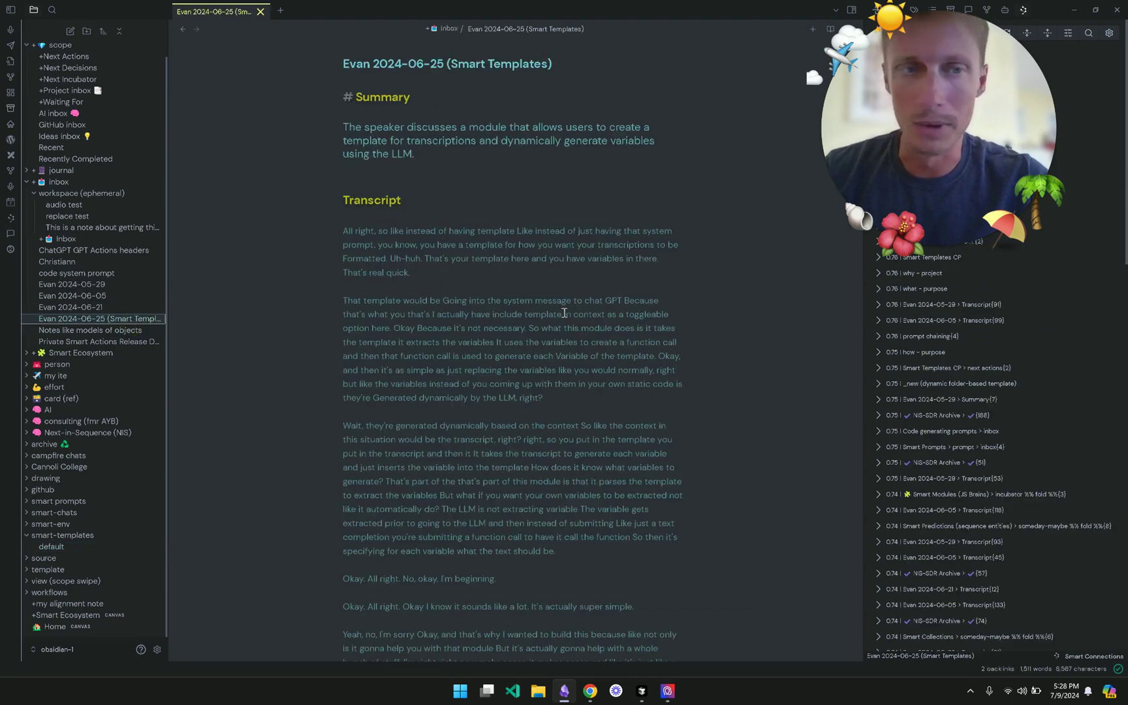
click(614, 324)
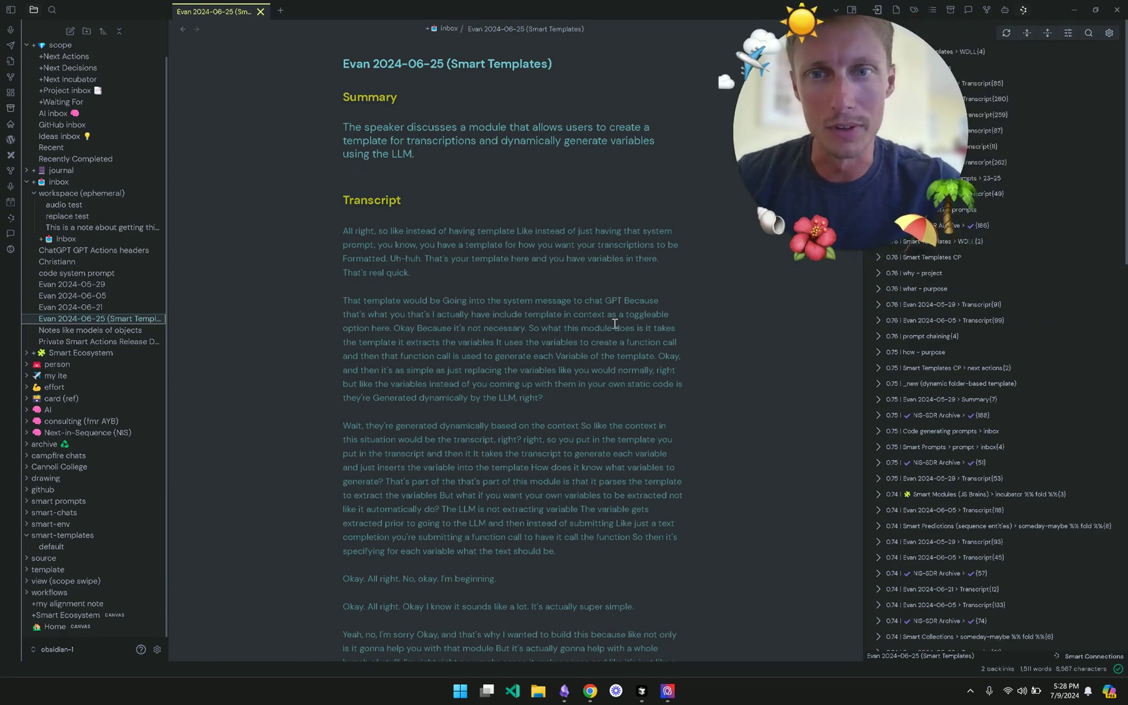
scroll(614, 323, down, 3)
scroll(614, 325, down, 1)
scroll(614, 324, down, 3)
scroll(614, 324, down, 10)
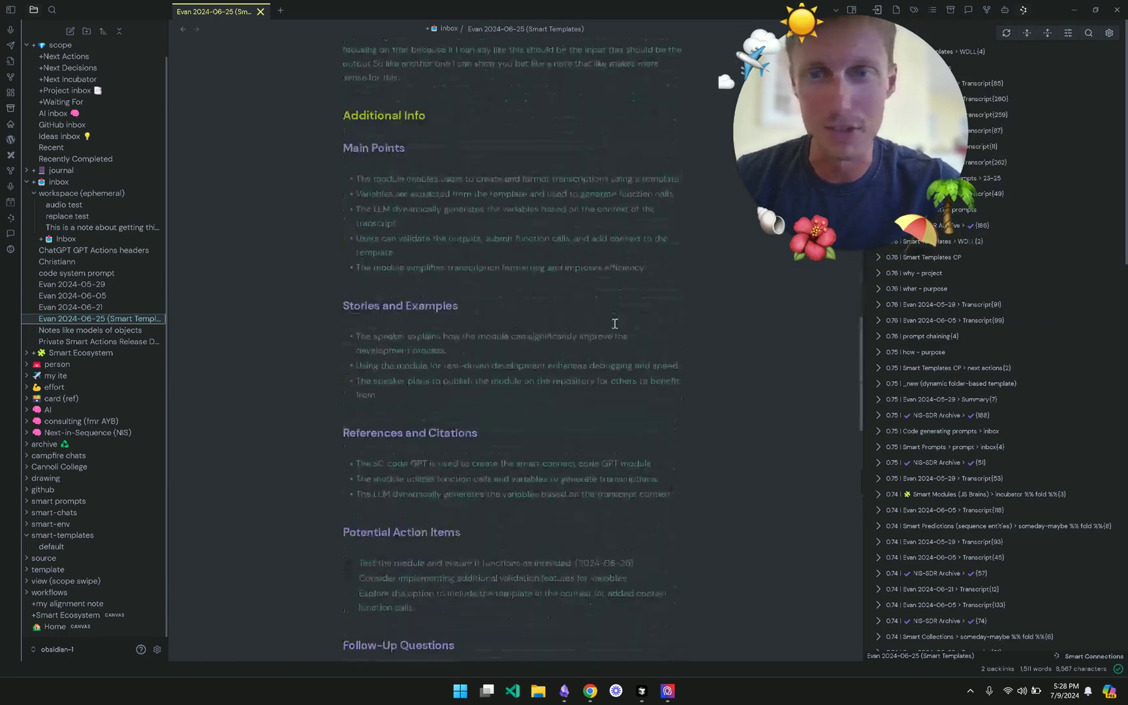
scroll(614, 325, down, 5)
scroll(614, 324, down, 4)
click(552, 376)
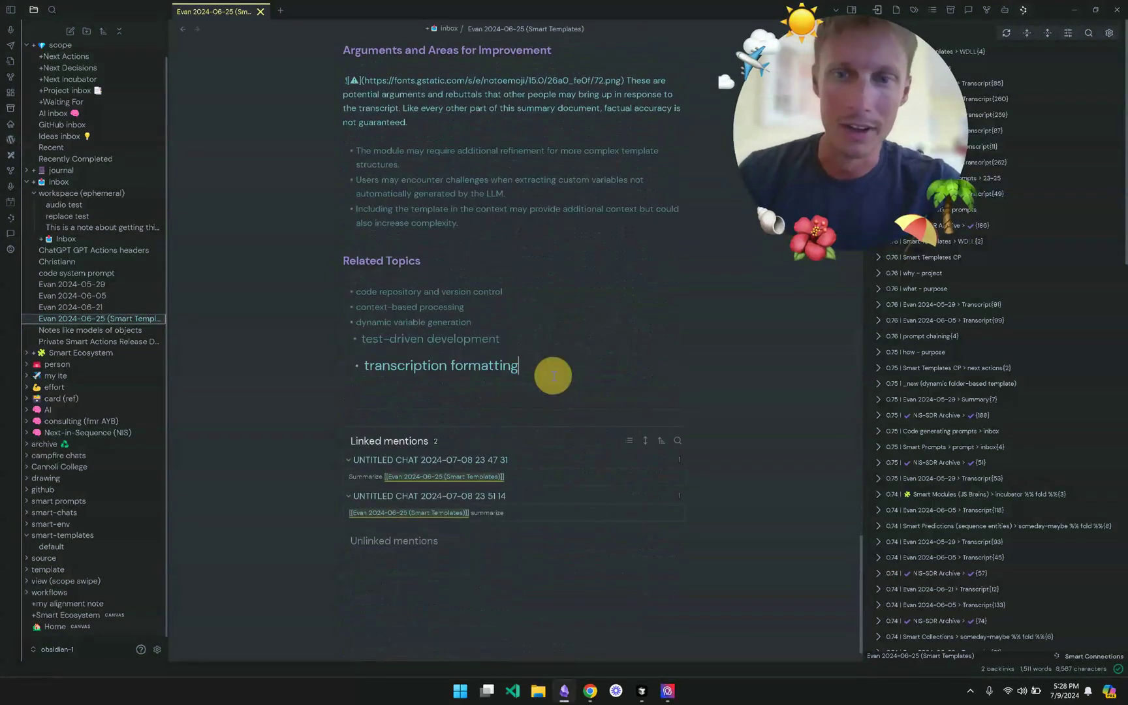
key(Return)
key(Return)
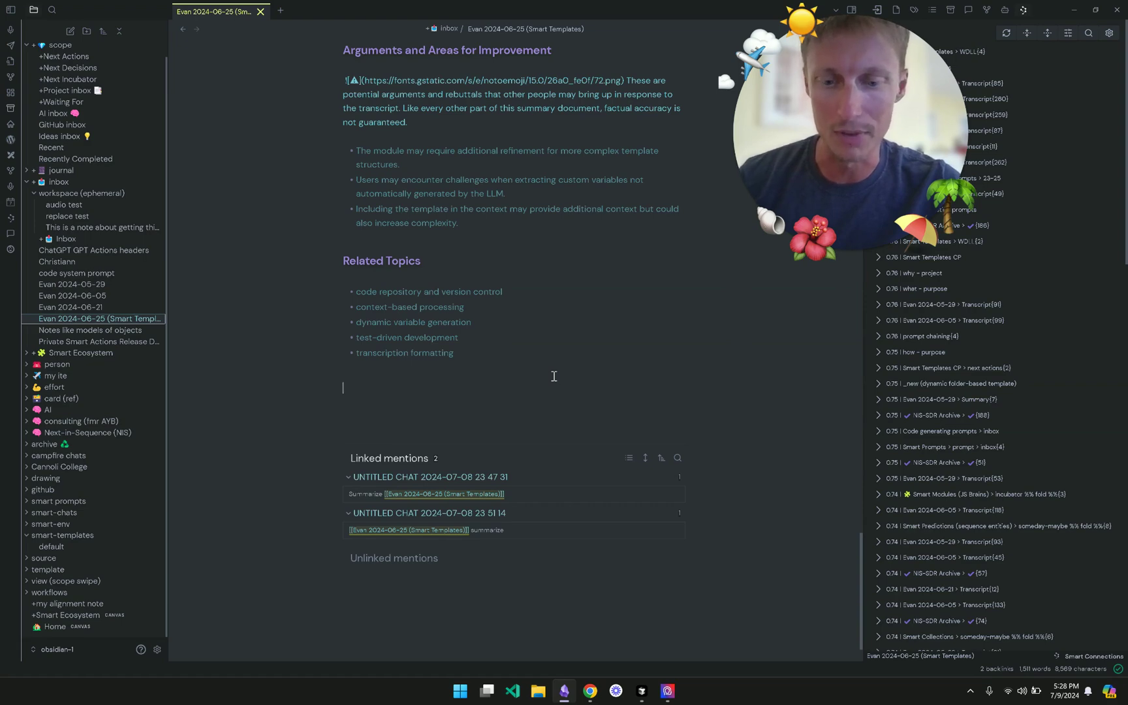
Run 'Smart Template: default.md' from the command palette on the transcript note
key(ctrl+p)
text(sm)
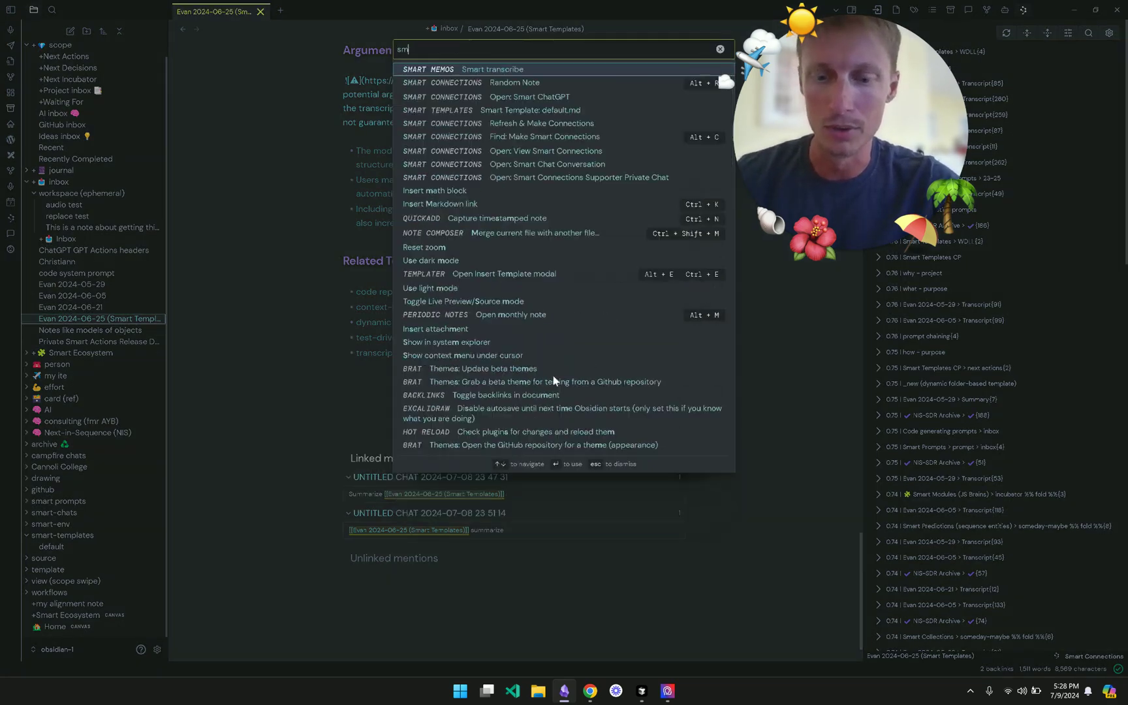
text(art te)
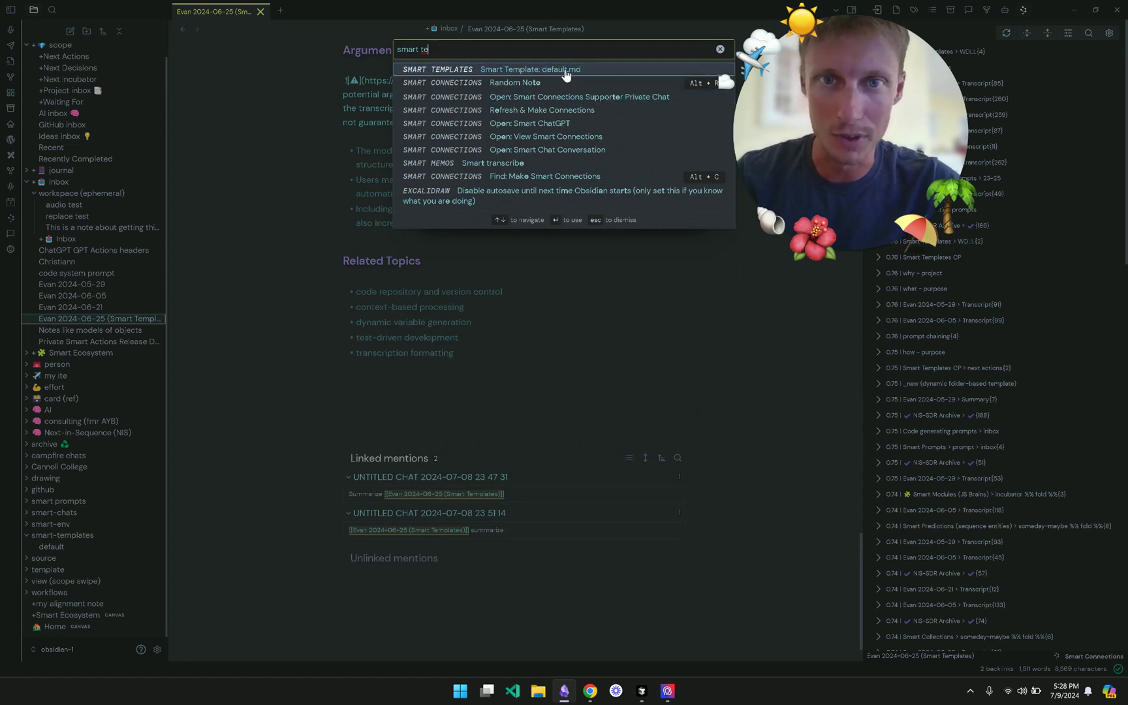
click(566, 71)
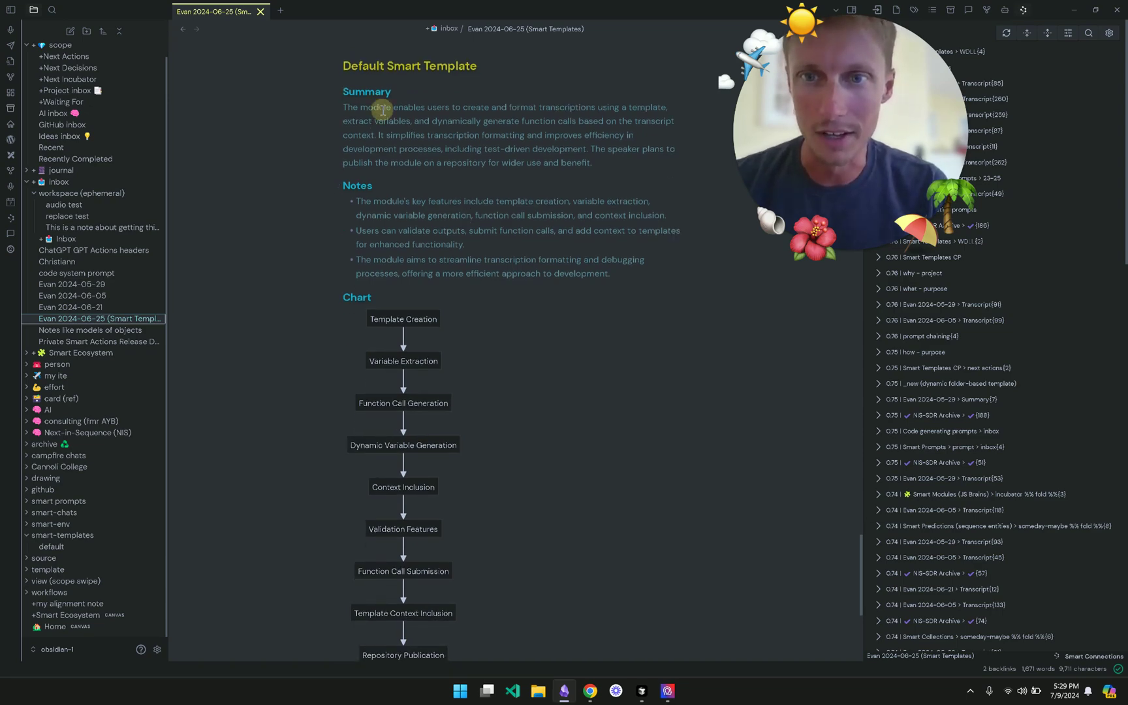
click(382, 110)
scroll(422, 279, down, 3)
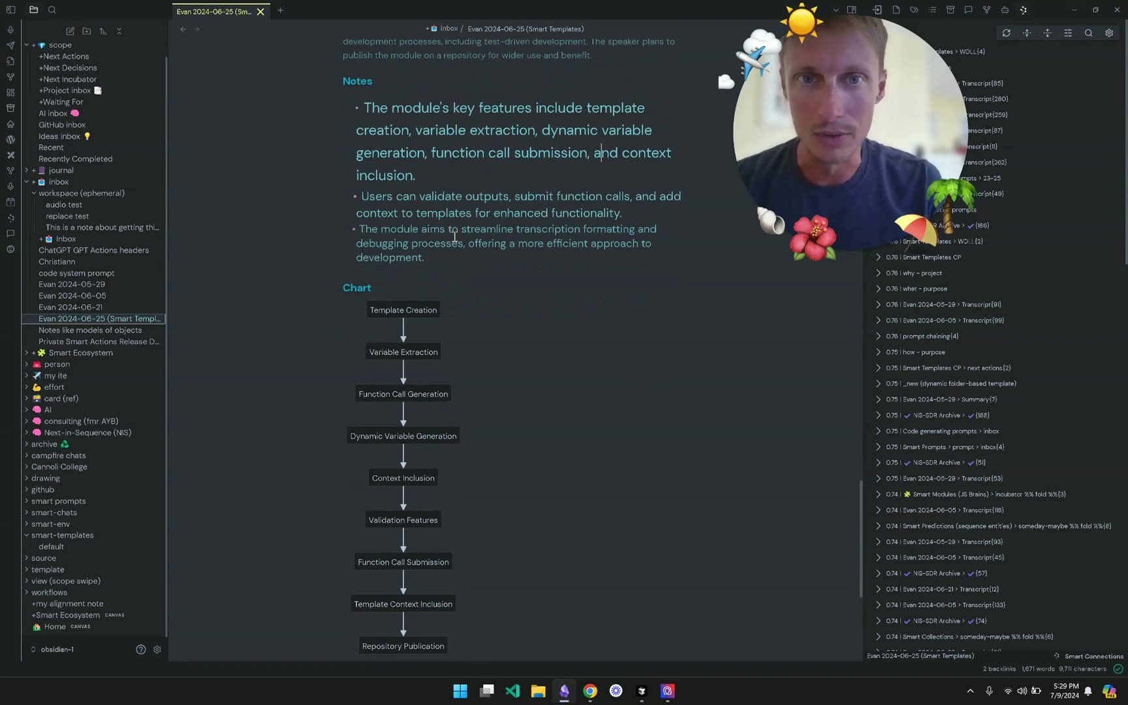
key(Down)
key(Down)
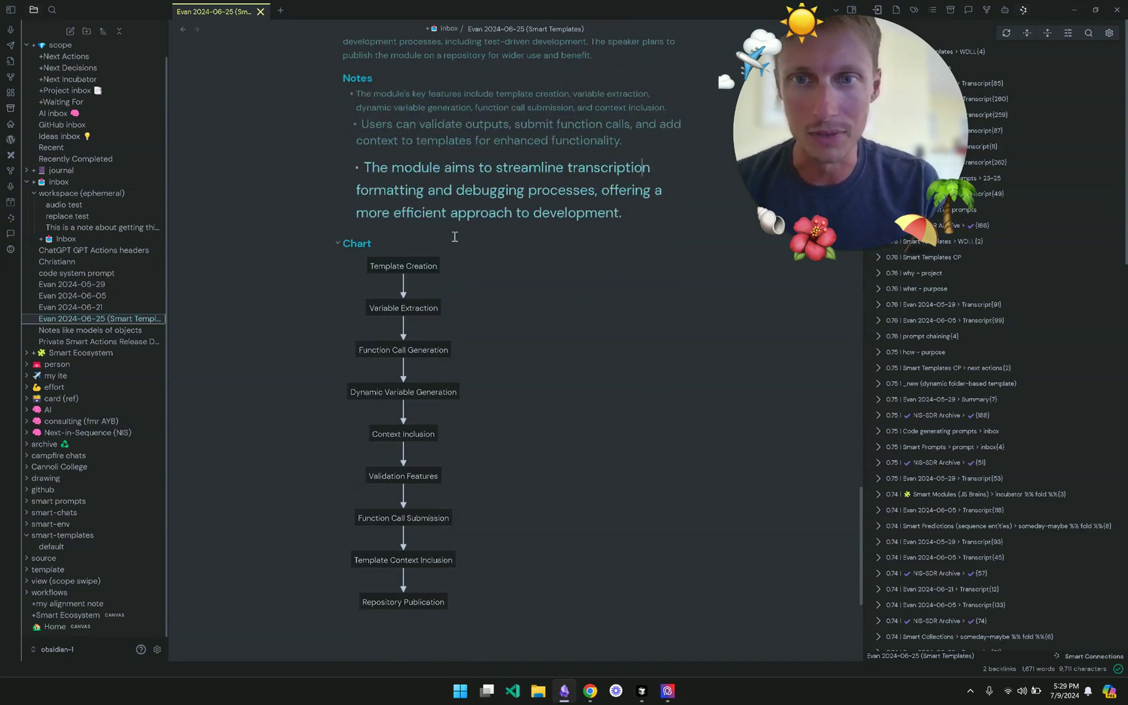
scroll(455, 233, down, 3)
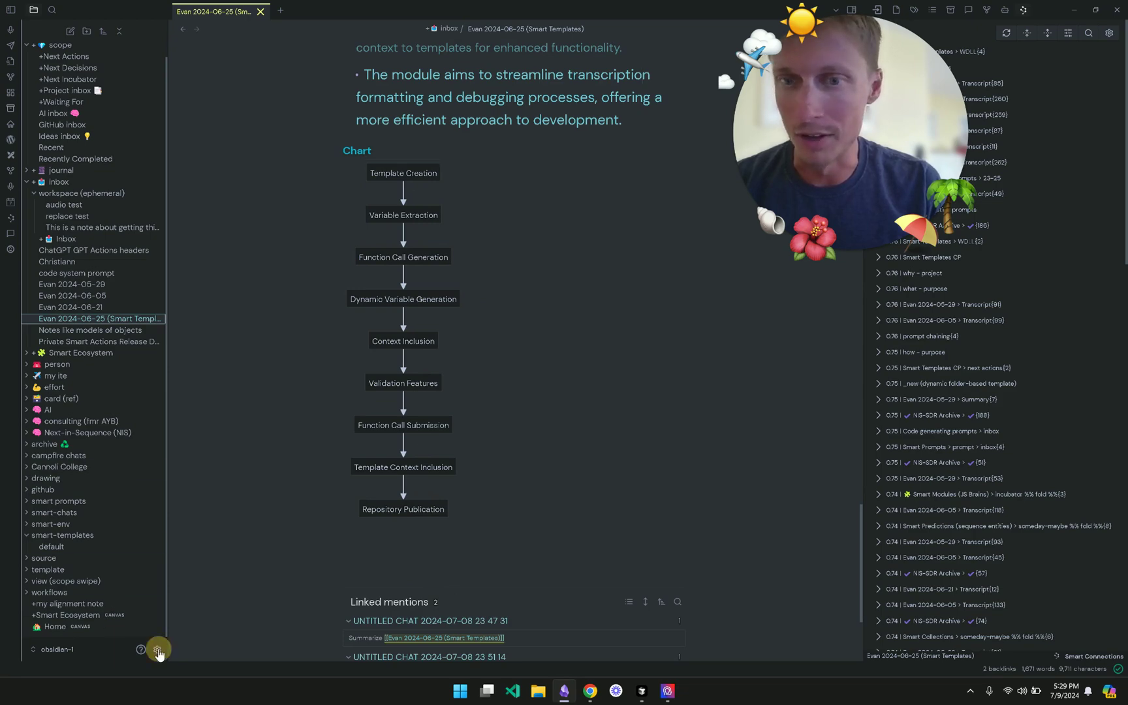
Switch the Smart Templates platform to OpenAI with model gpt-4o, then close settings
click(156, 651)
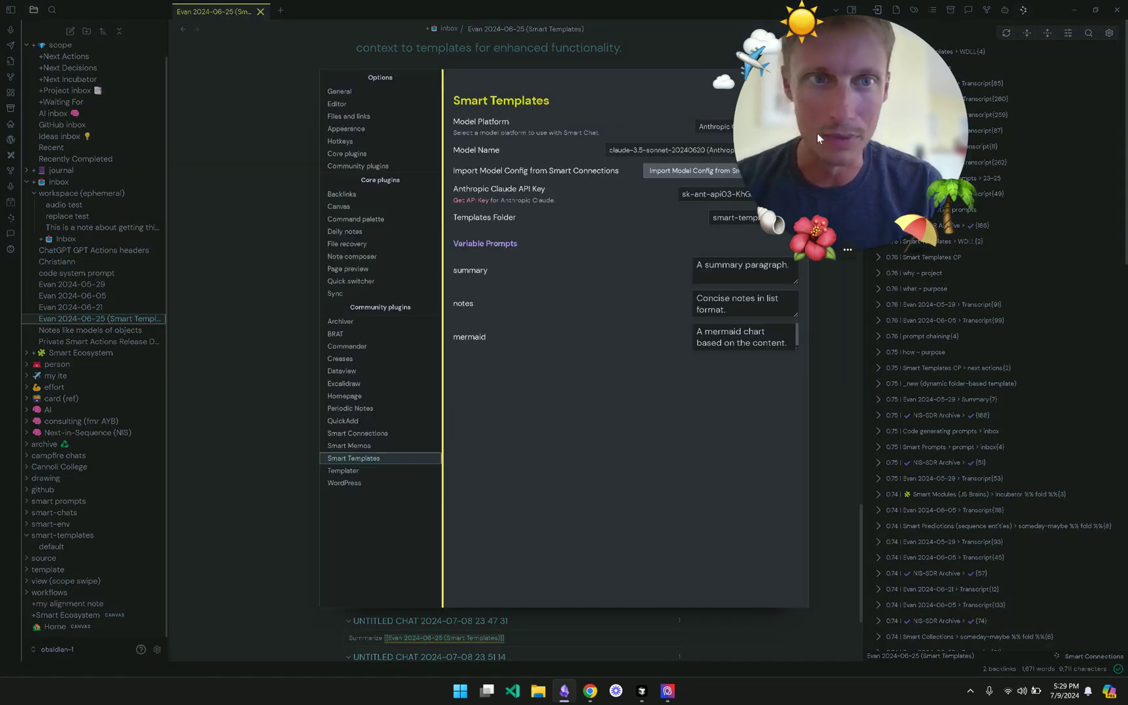
click(715, 130)
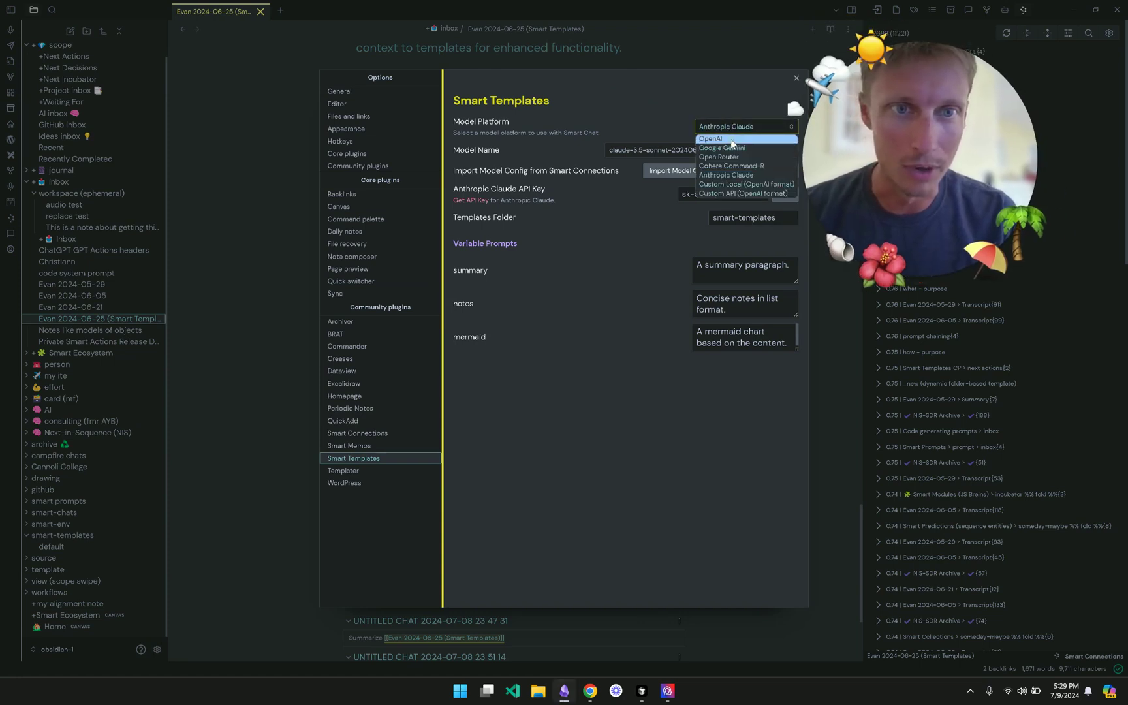
click(731, 140)
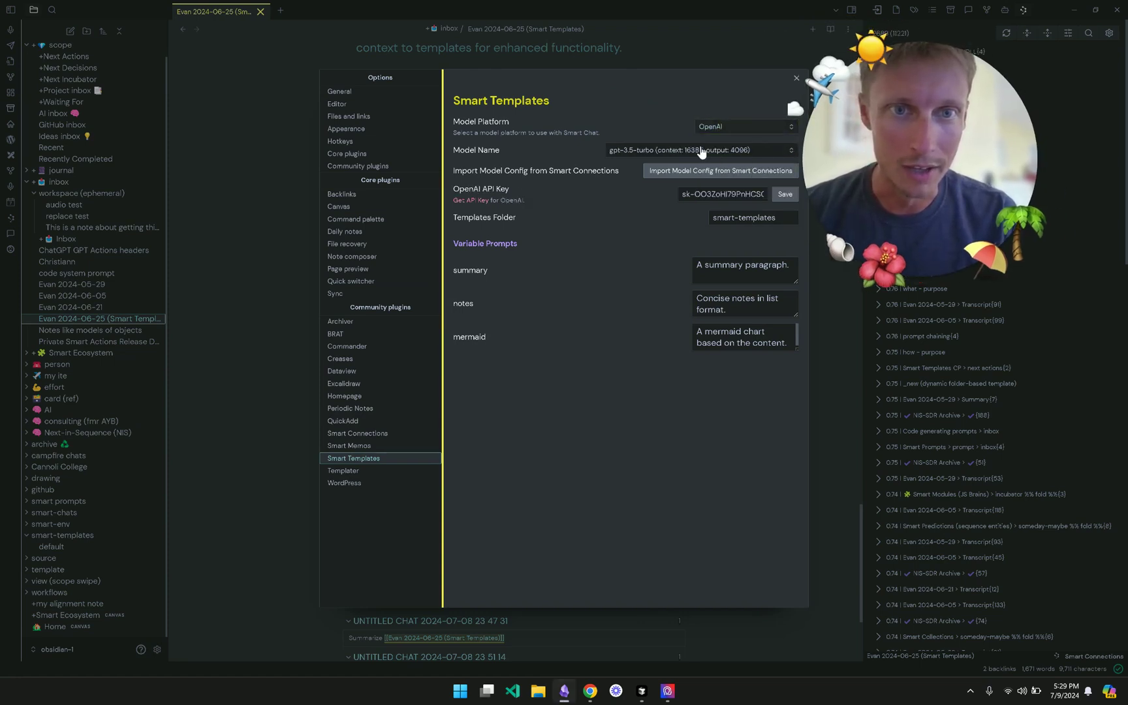
click(702, 151)
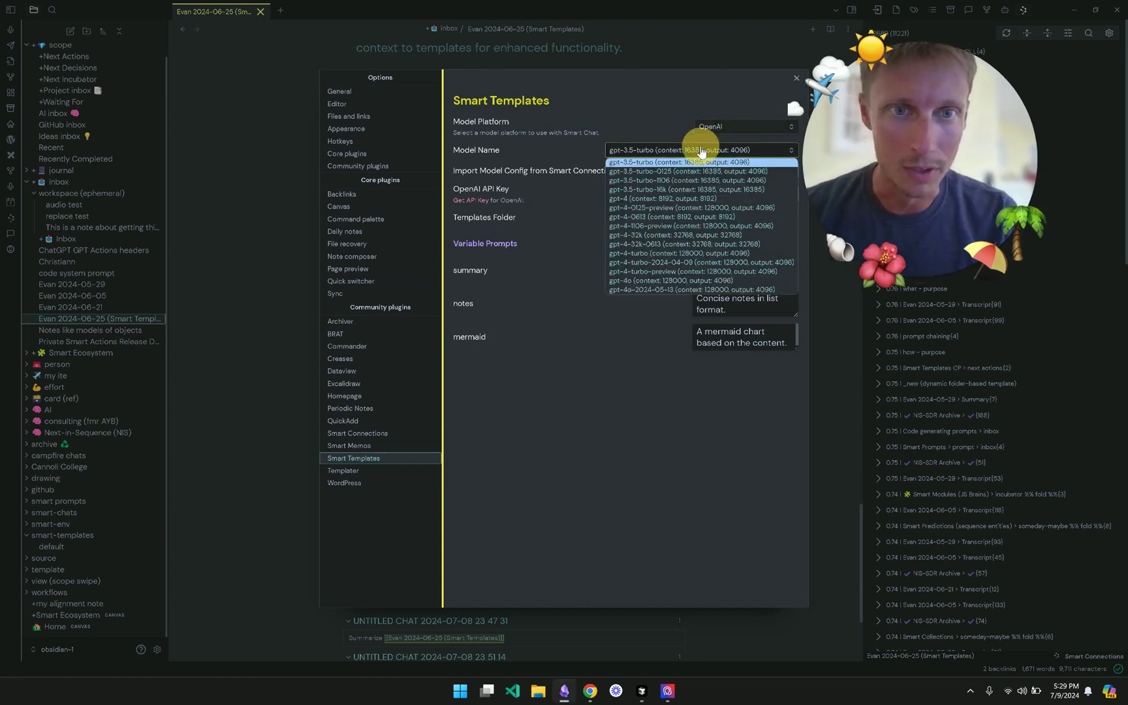
click(683, 281)
click(286, 298)
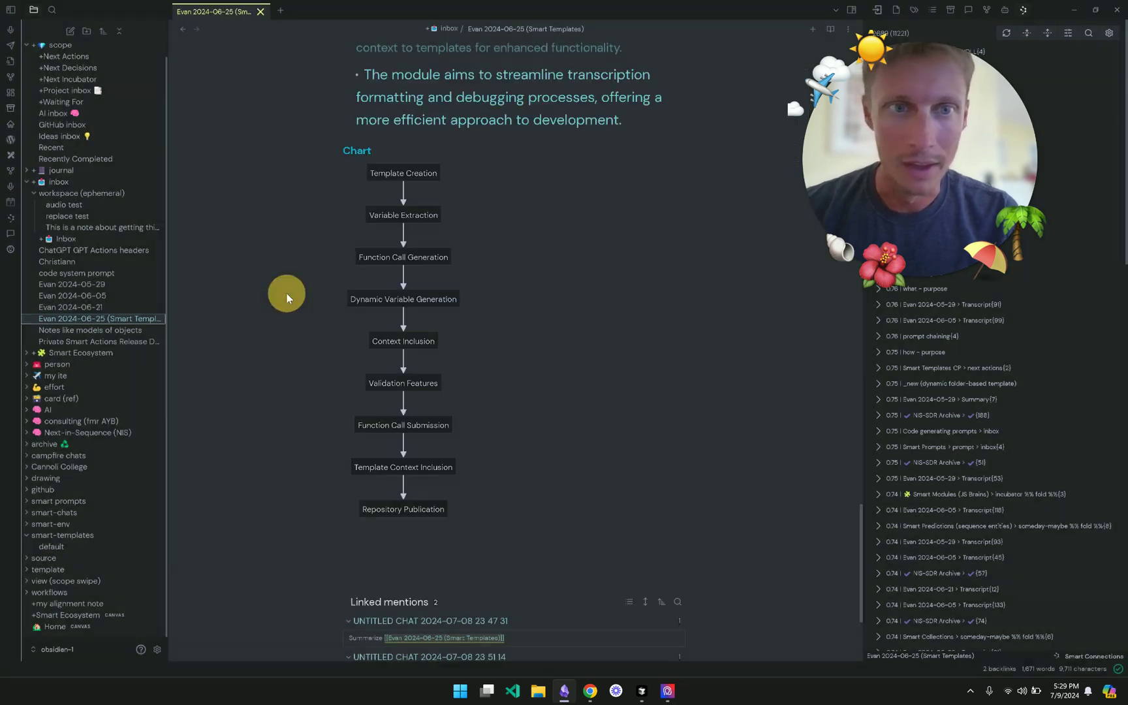
click(535, 570)
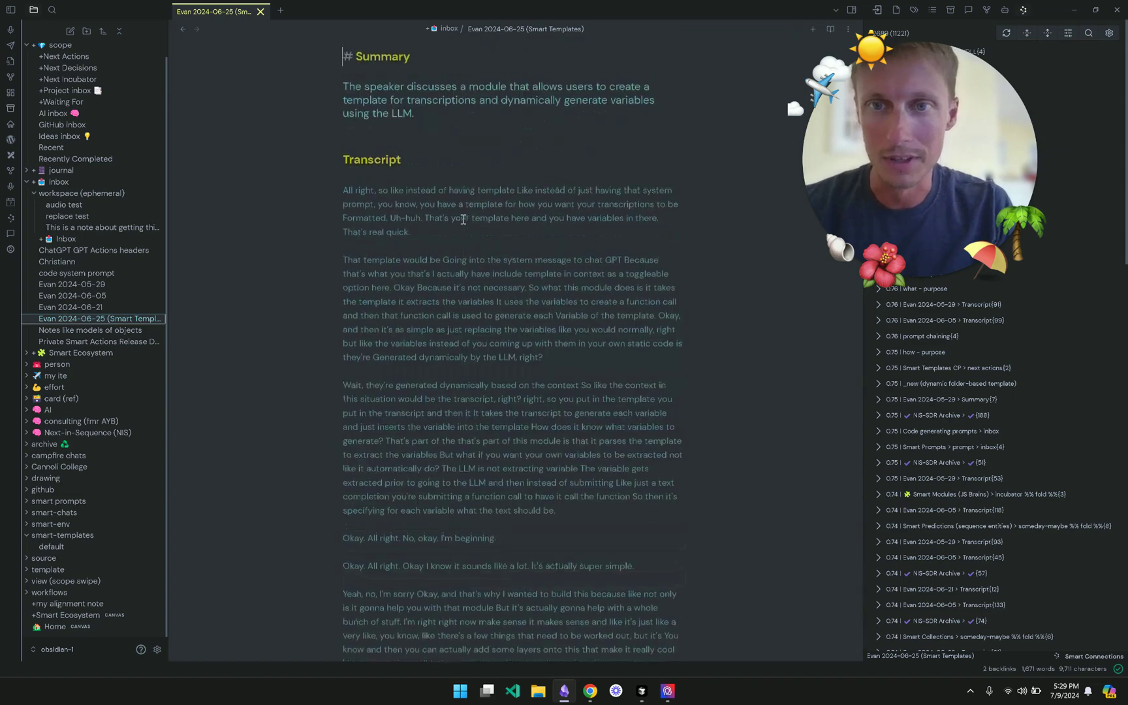
scroll(463, 221, down, 10)
scroll(464, 256, down, 10)
scroll(464, 291, down, 10)
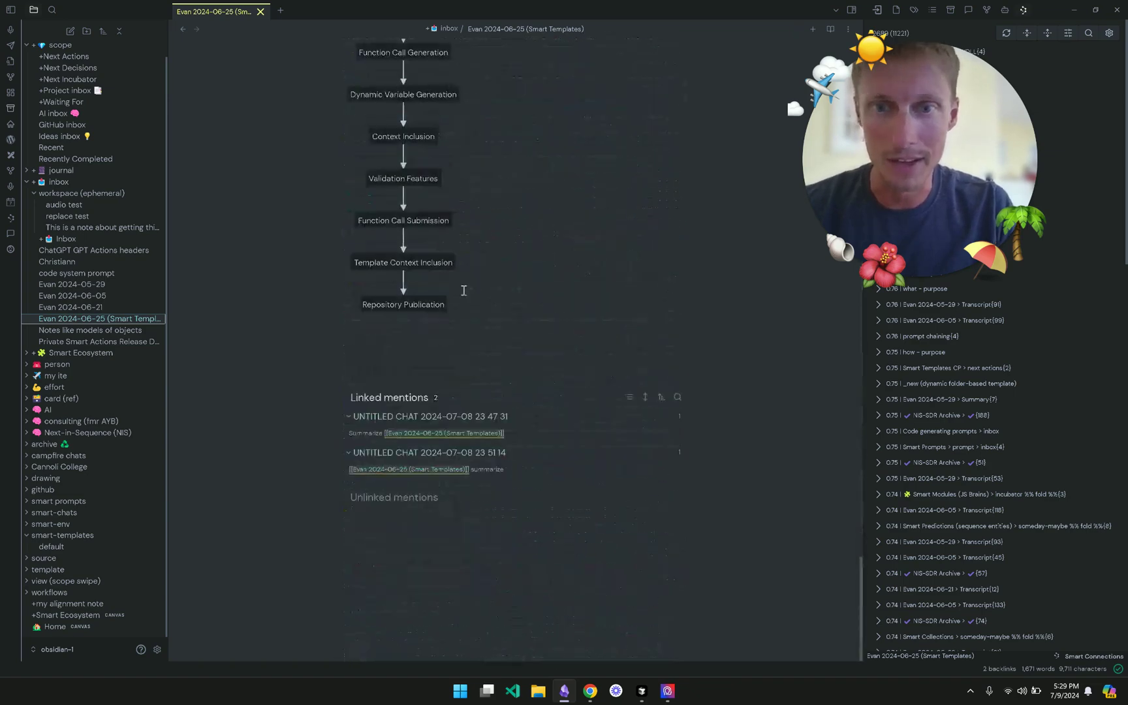
scroll(479, 309, down, 5)
Rerun 'Smart Template: default.md' on the transcript note with the gpt-4o model
key(ctrl+p)
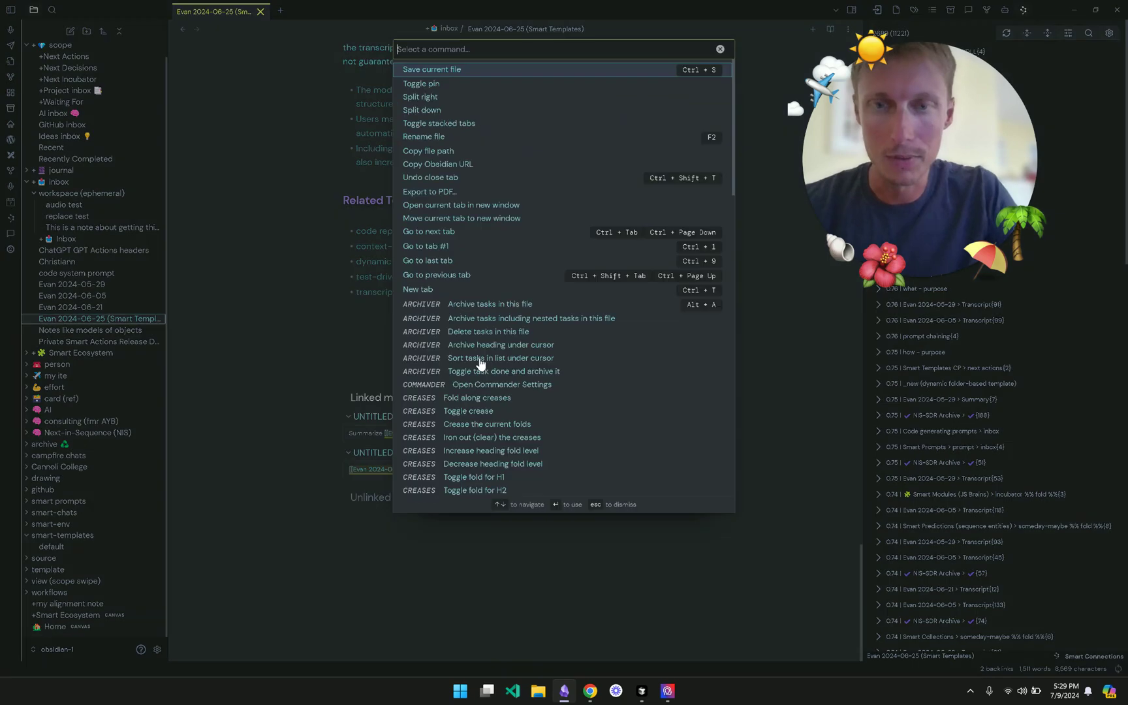
text(smart tem)
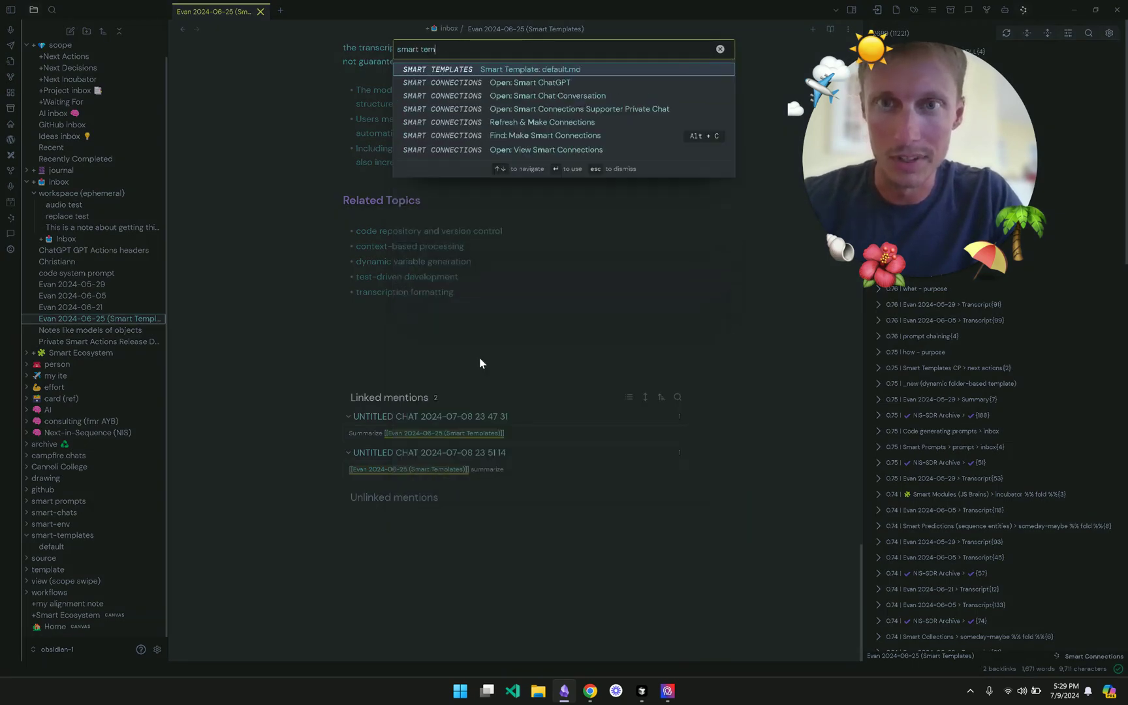
text(pl)
key(Return)
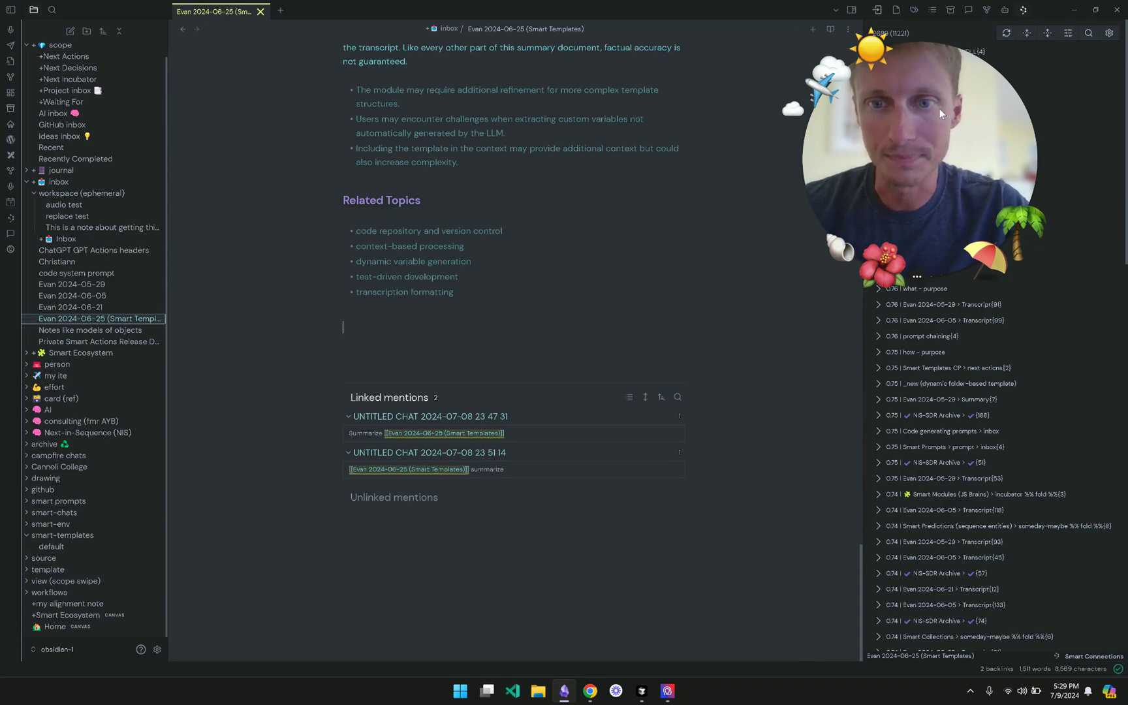
drag(941, 117, 736, 120)
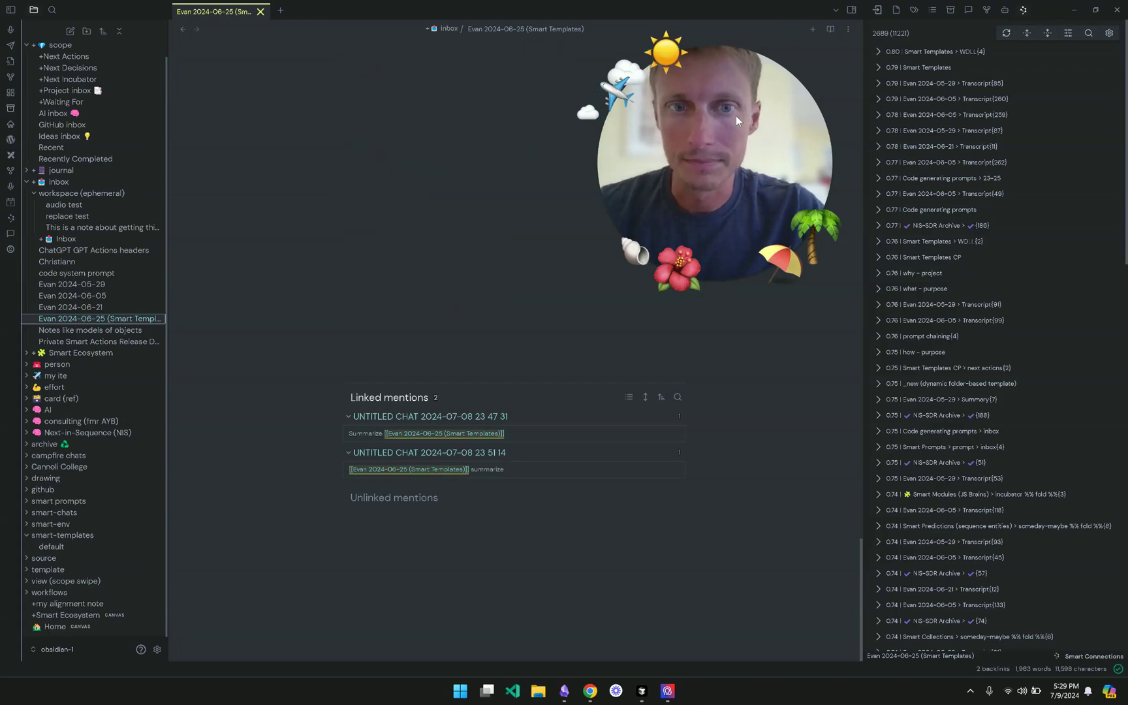
scroll(489, 292, up, 2)
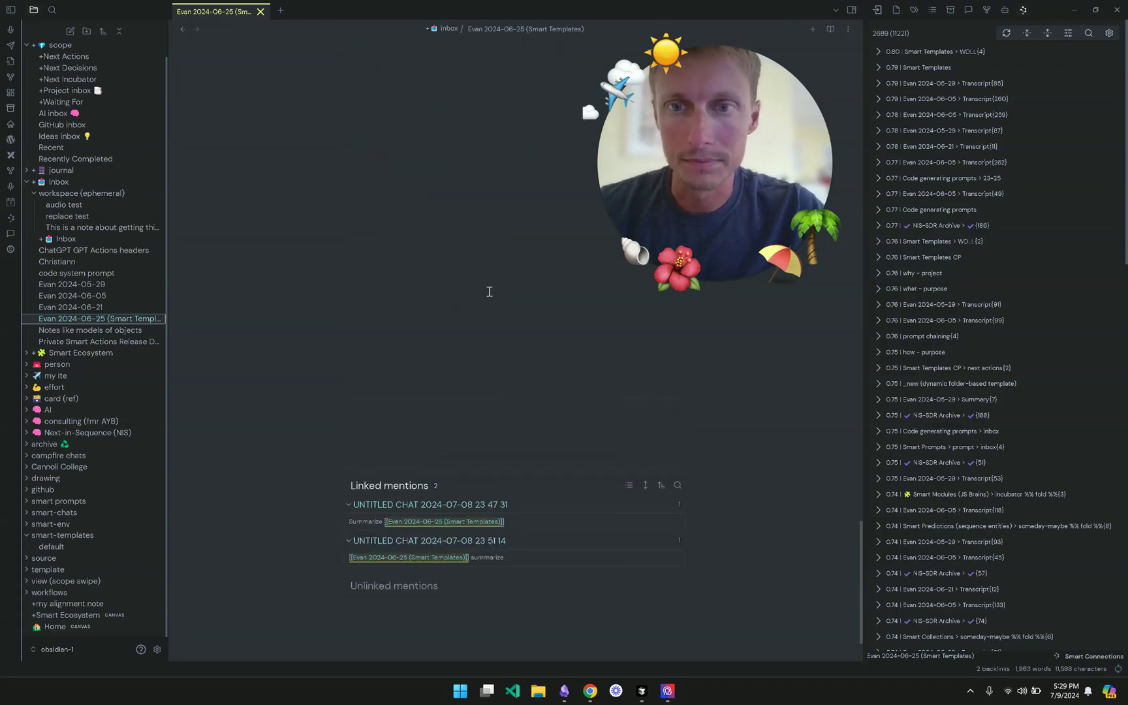
scroll(488, 293, up, 3)
scroll(488, 291, up, 2)
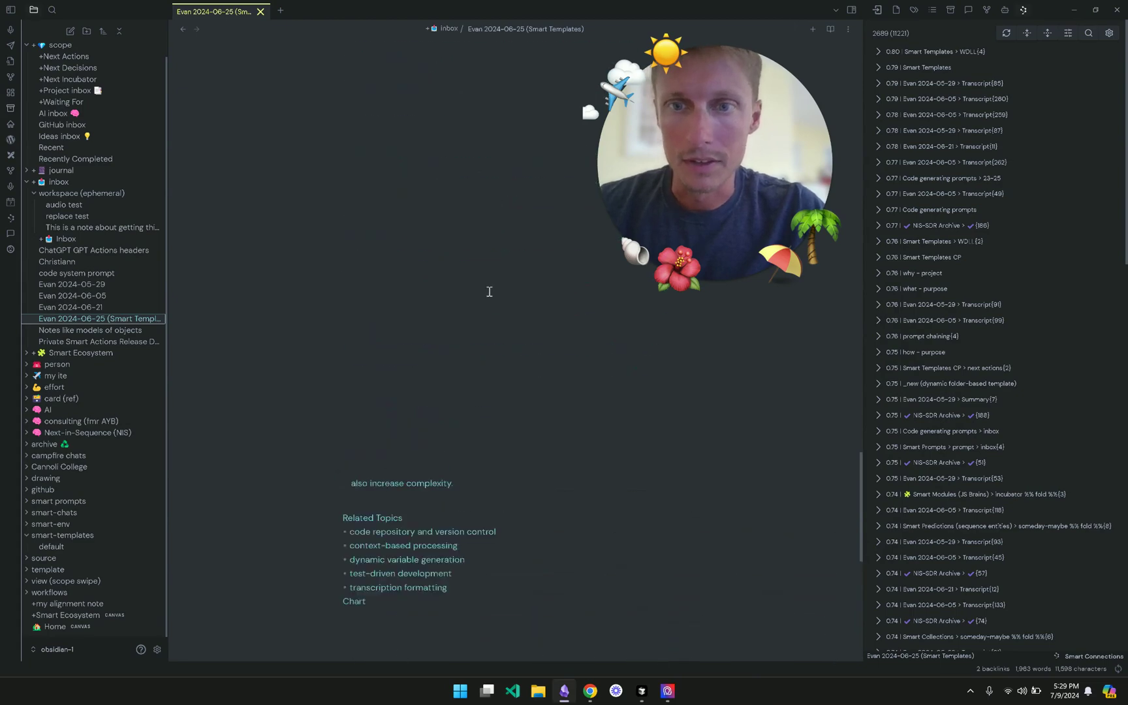
scroll(488, 292, up, 3)
scroll(488, 291, down, 3)
scroll(487, 291, down, 3)
scroll(485, 291, down, 1)
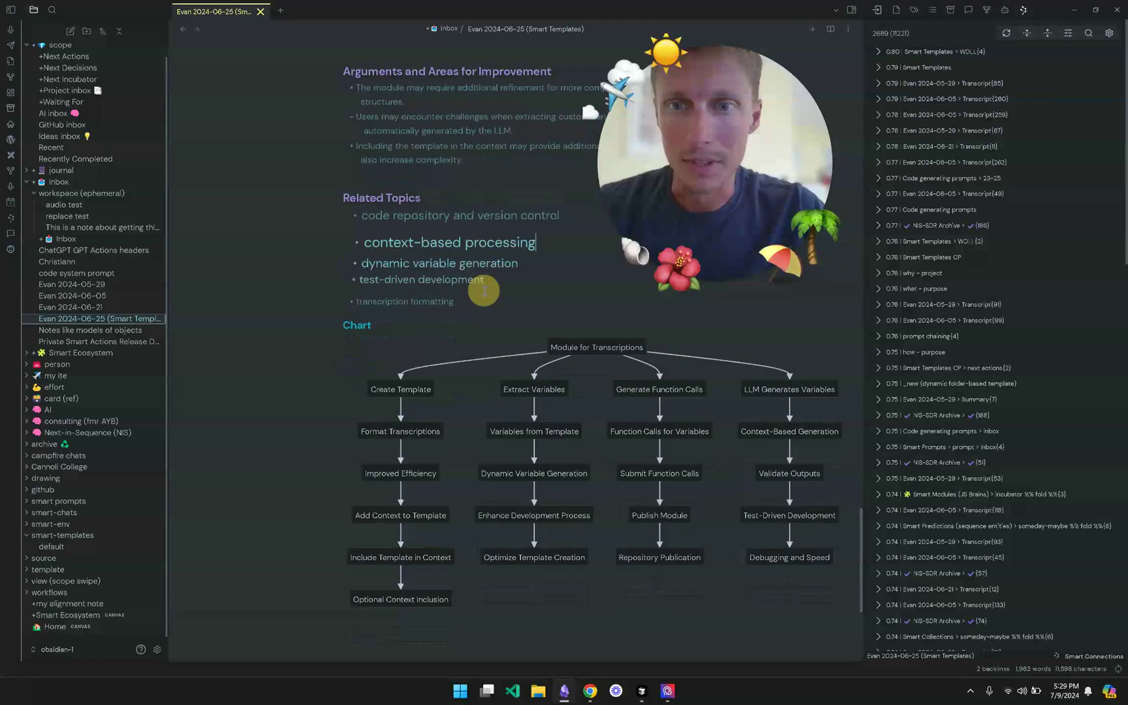
scroll(485, 291, up, 4)
scroll(485, 290, up, 5)
scroll(458, 188, up, 1)
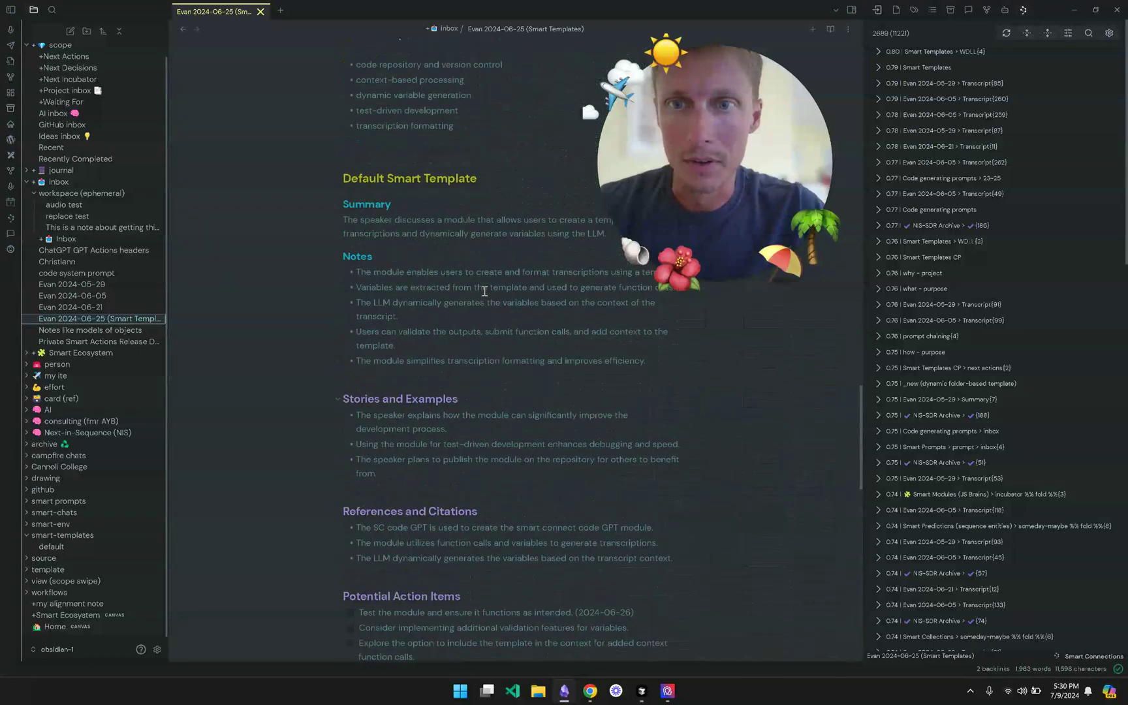
click(458, 188)
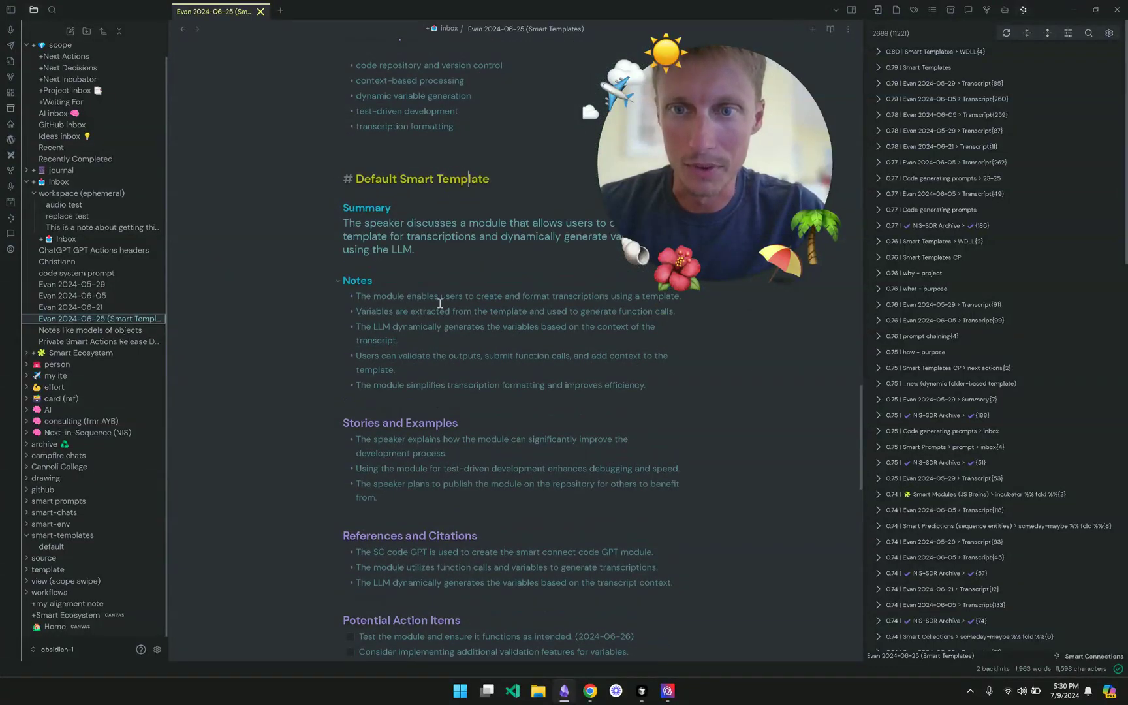
scroll(440, 303, down, 2)
scroll(423, 291, down, 2)
scroll(417, 286, down, 1)
scroll(417, 282, down, 2)
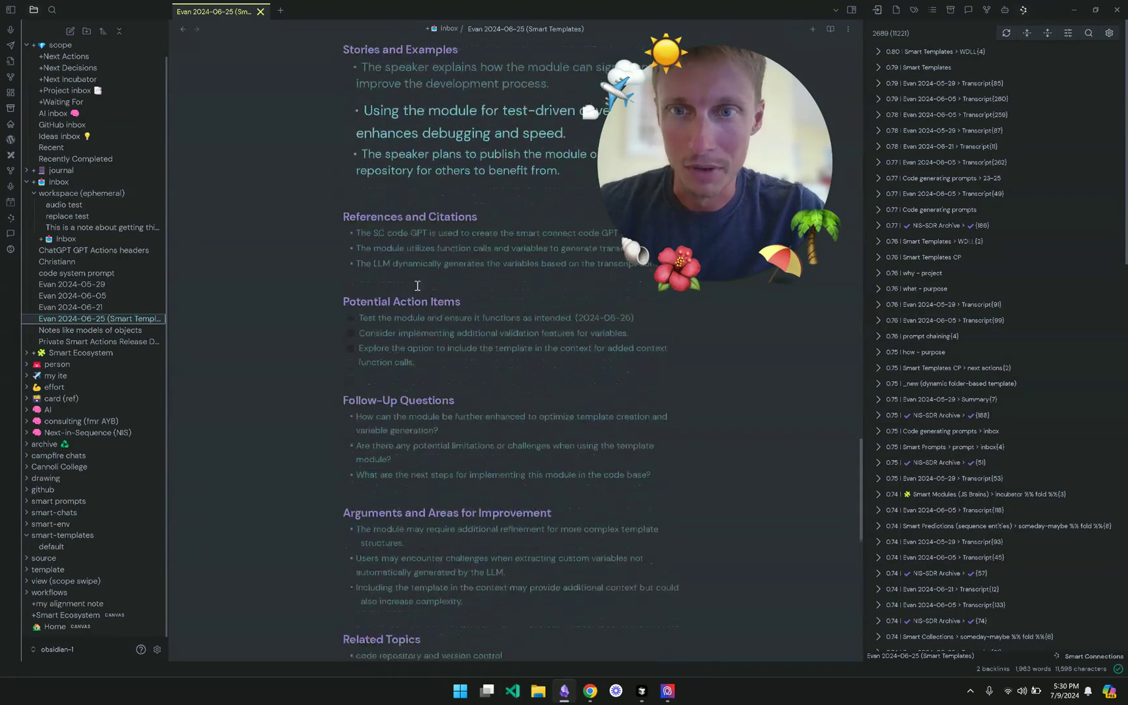
scroll(417, 278, down, 1)
scroll(423, 279, down, 2)
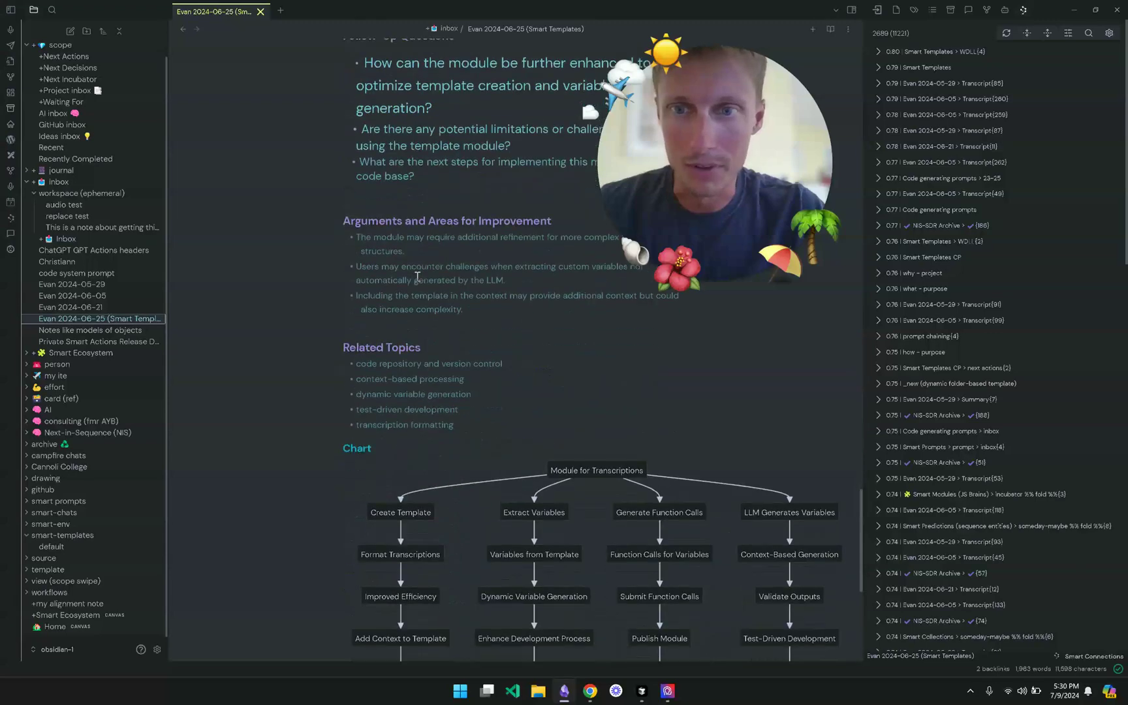
scroll(436, 280, down, 2)
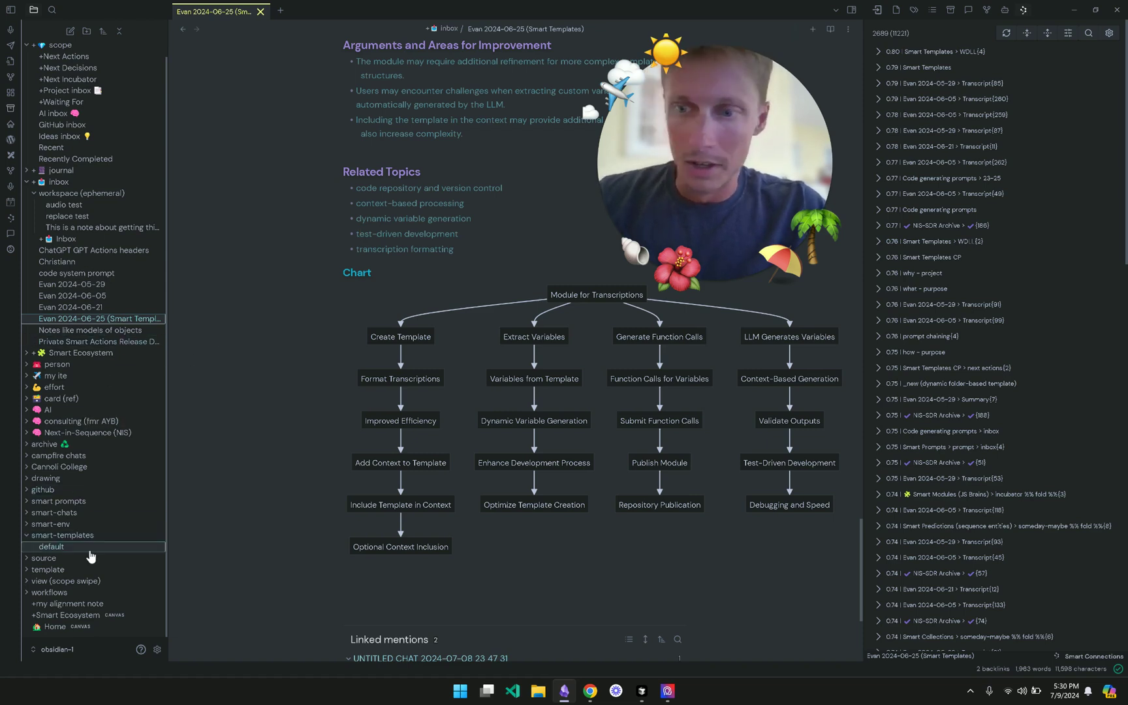
mouse_move(62, 535)
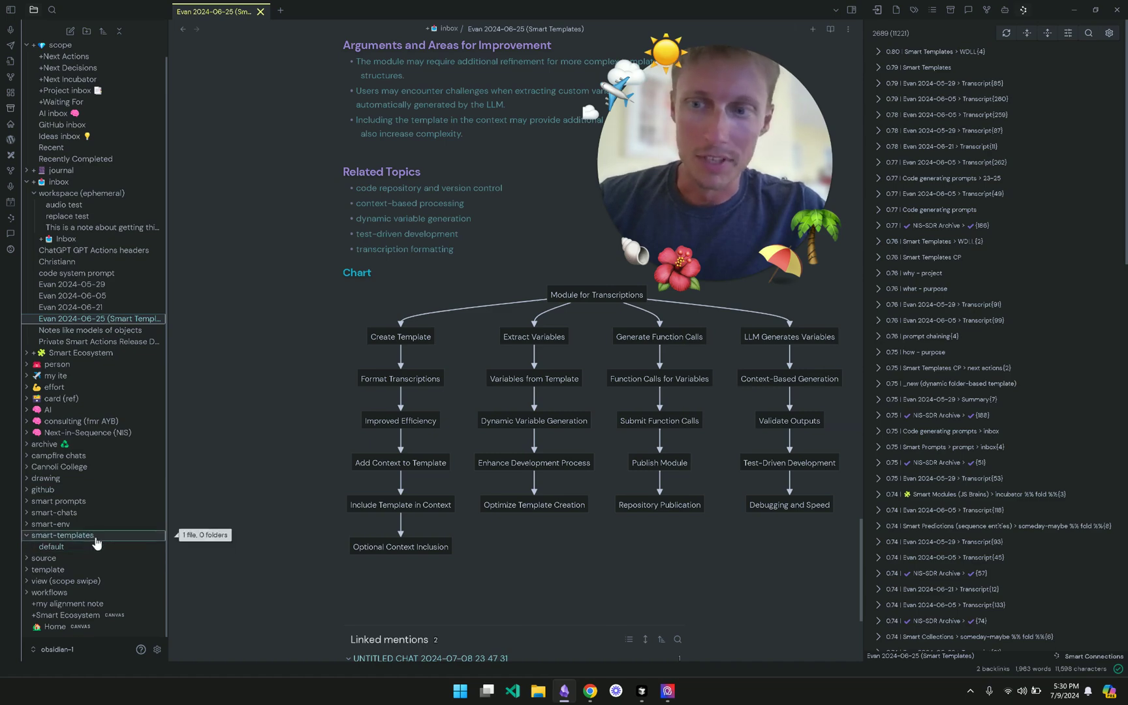
Close the settings and open the 'default' note under smart-templates
click(157, 648)
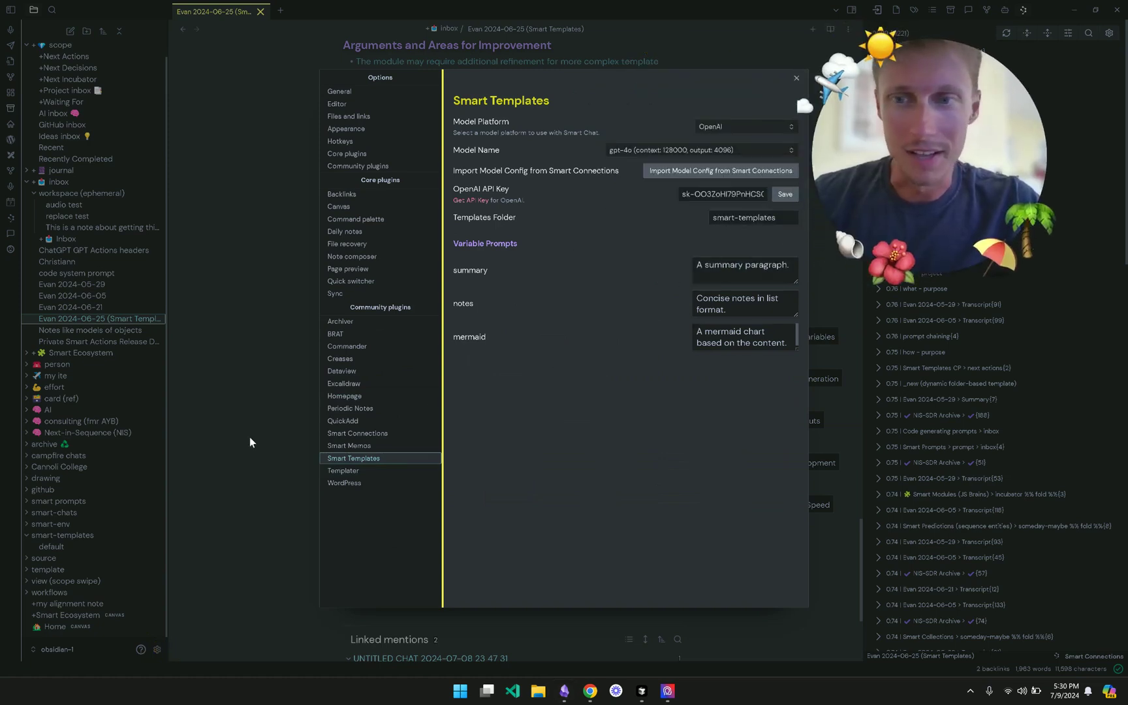
click(65, 550)
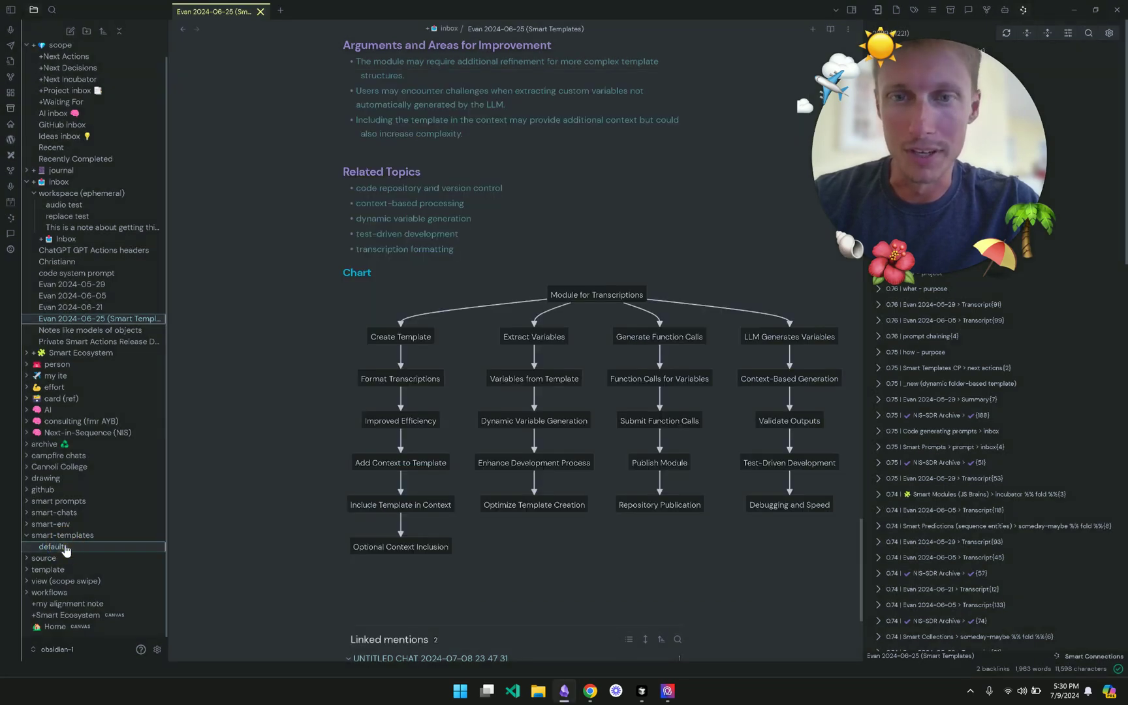
click(64, 550)
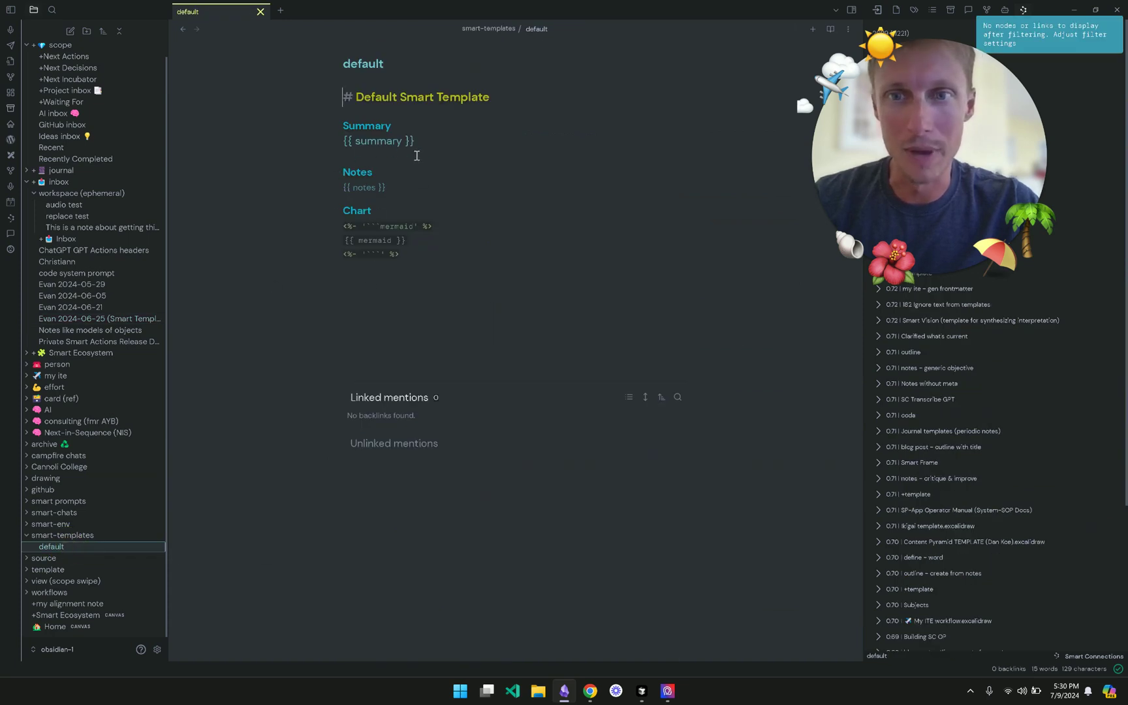
Start a new line below the Chart block for the {{anotherone}} variable
click(422, 293)
key(Return)
key(Return)
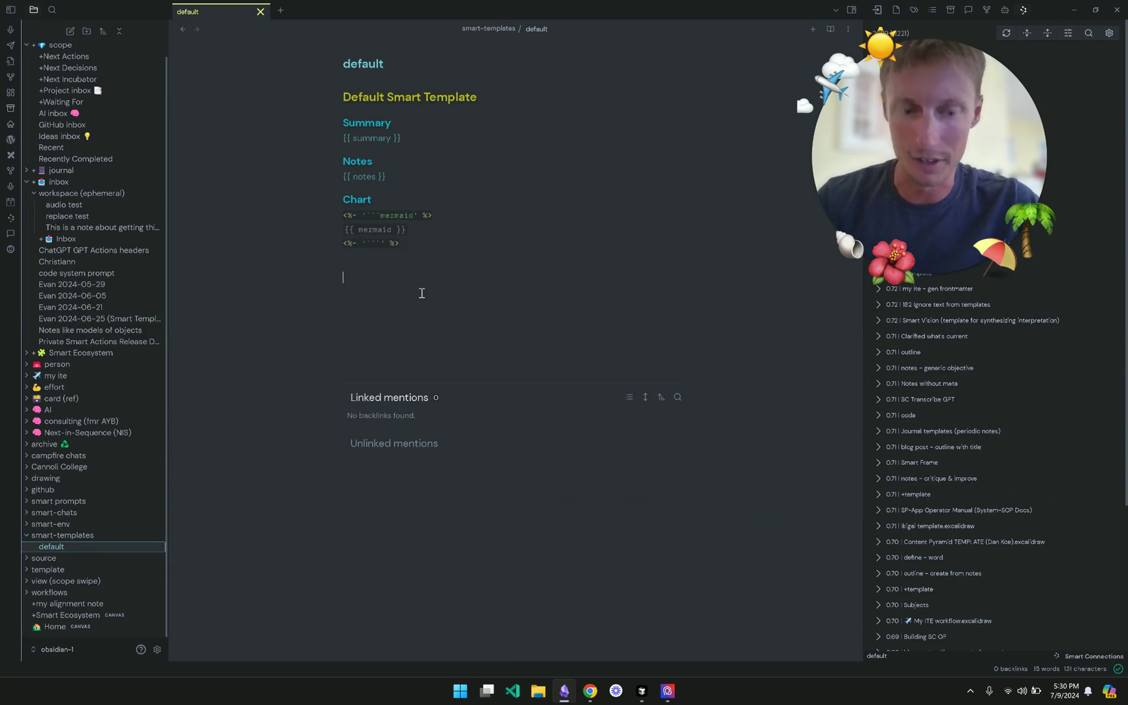
text({{)
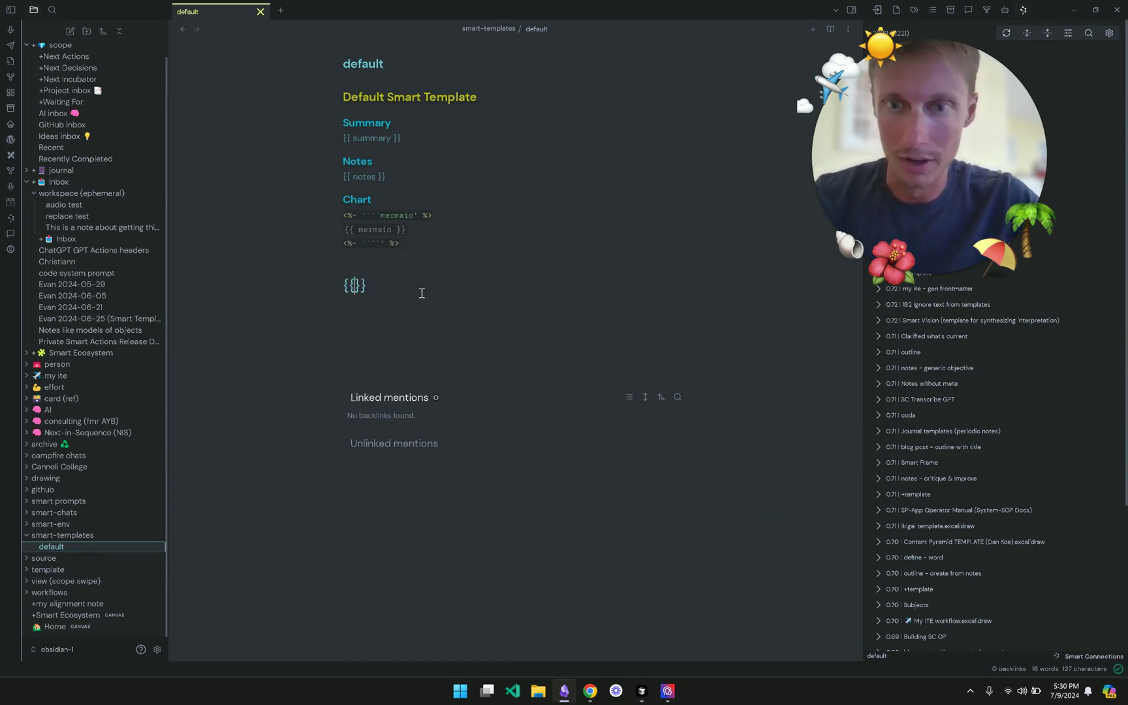
text(  othe)
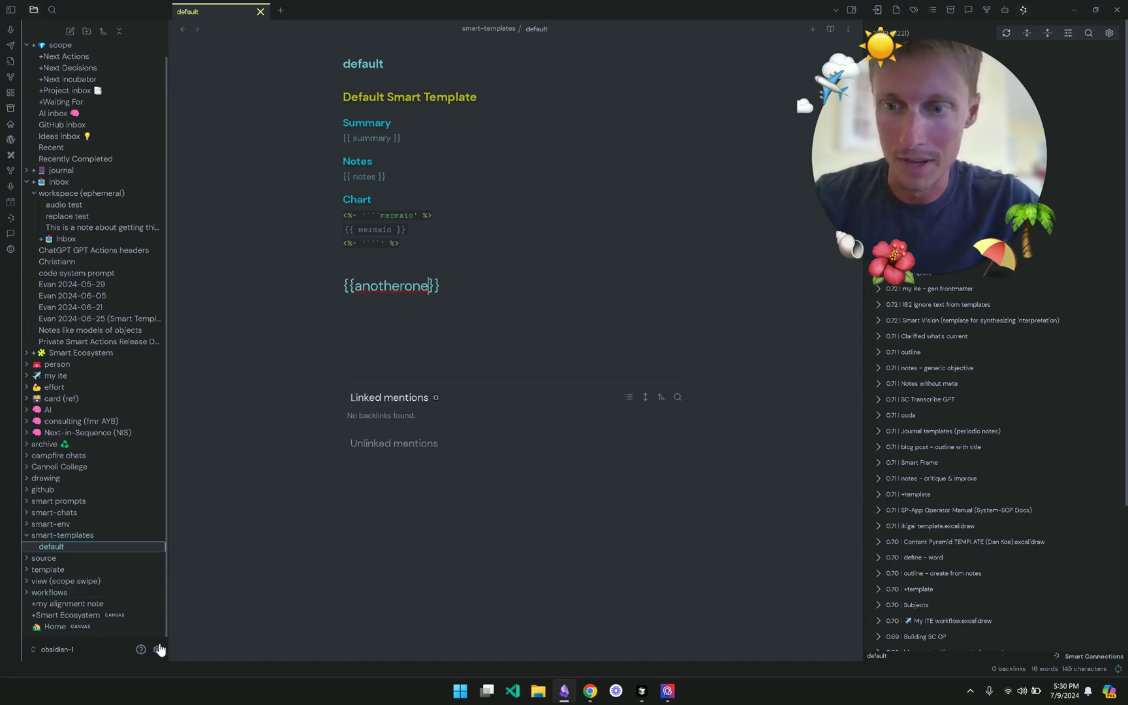
Select the empty prompt field for the new anotherone variable in Smart Templates settings
click(158, 649)
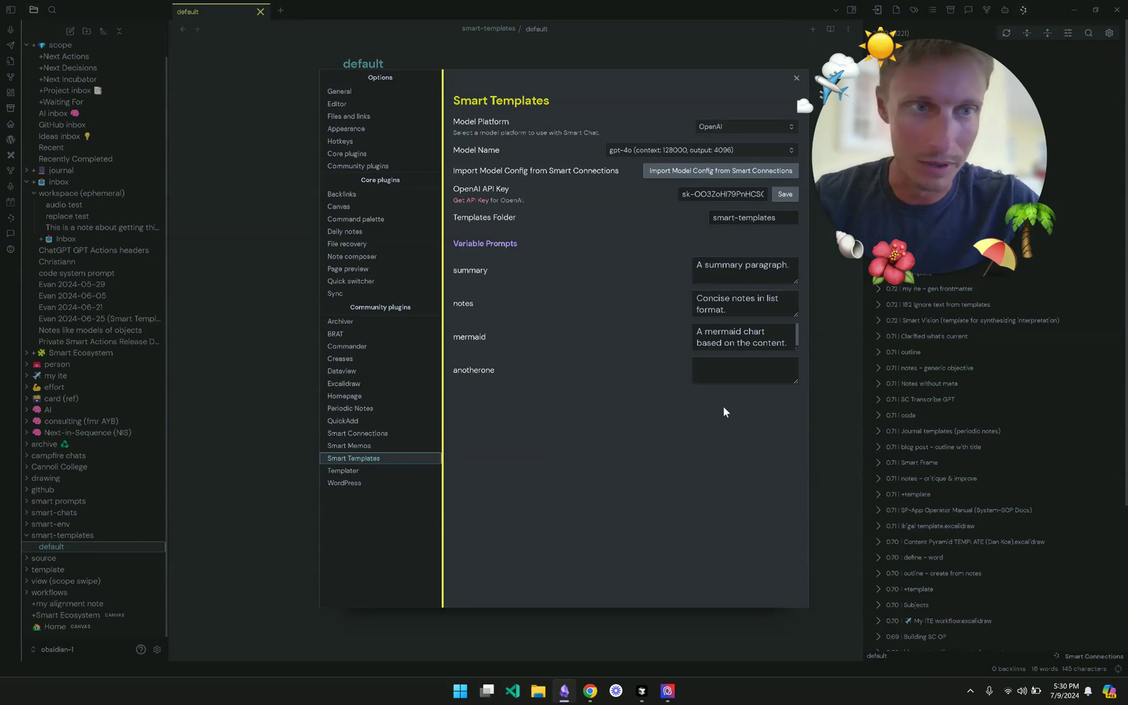
click(745, 362)
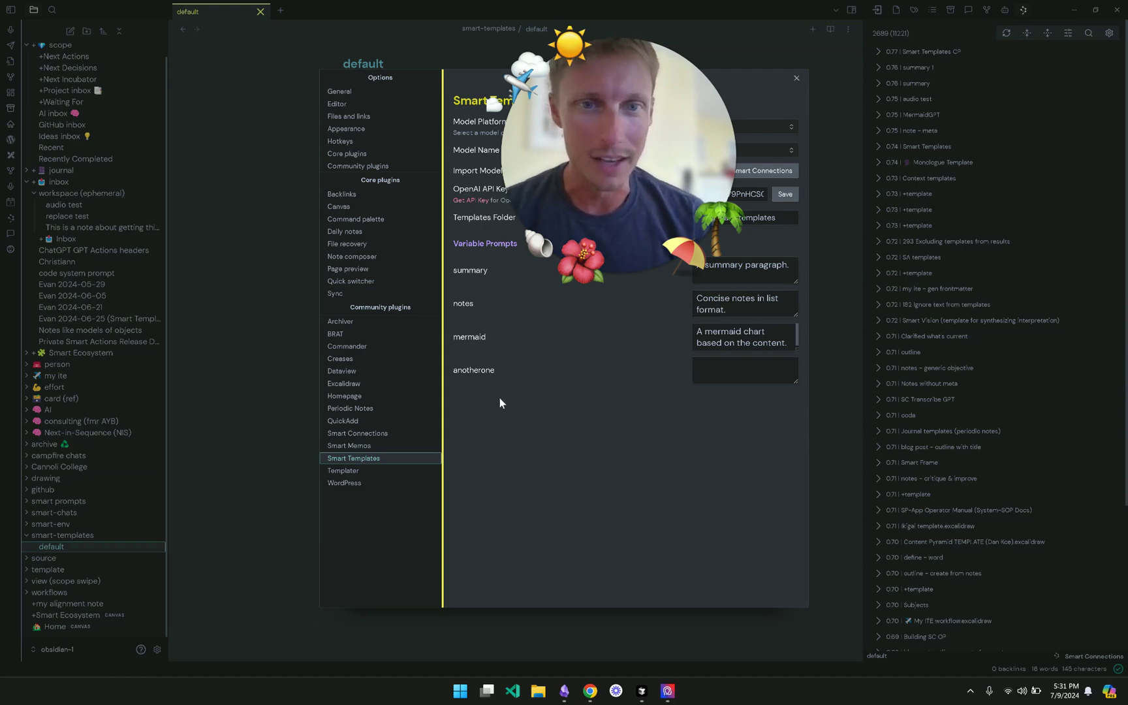
Undo the quoted inline-prompt edits to remove the anotherone variable line from the default template
click(241, 242)
double_click(420, 286)
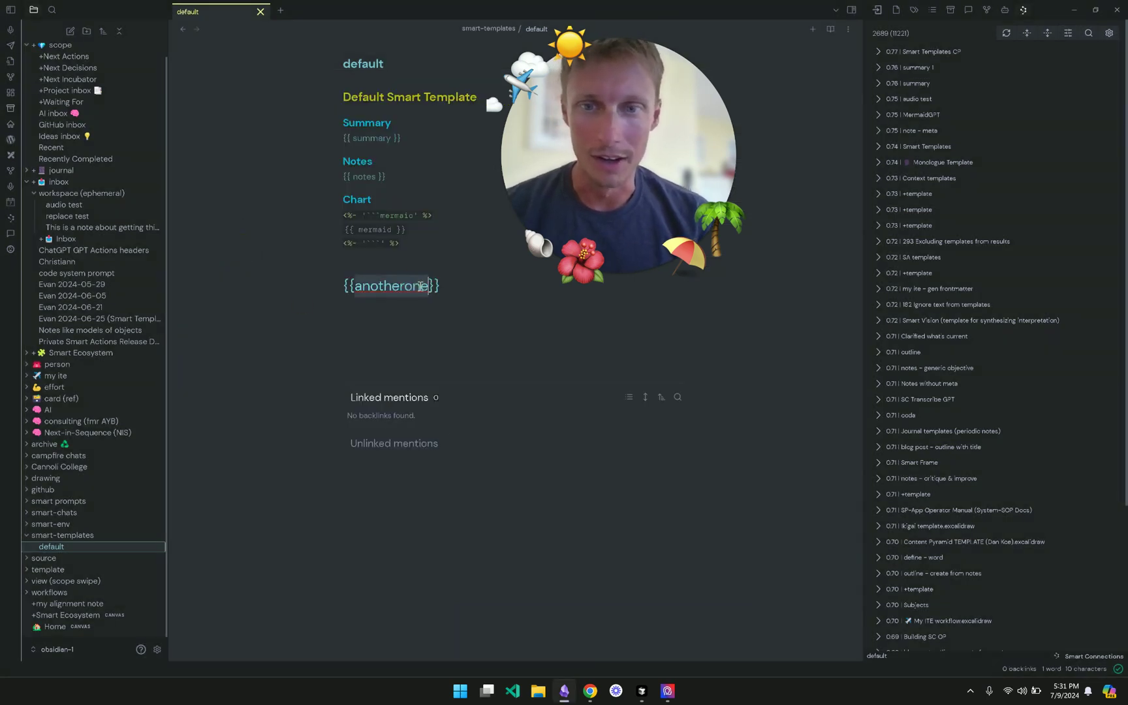
text(")
key(Left)
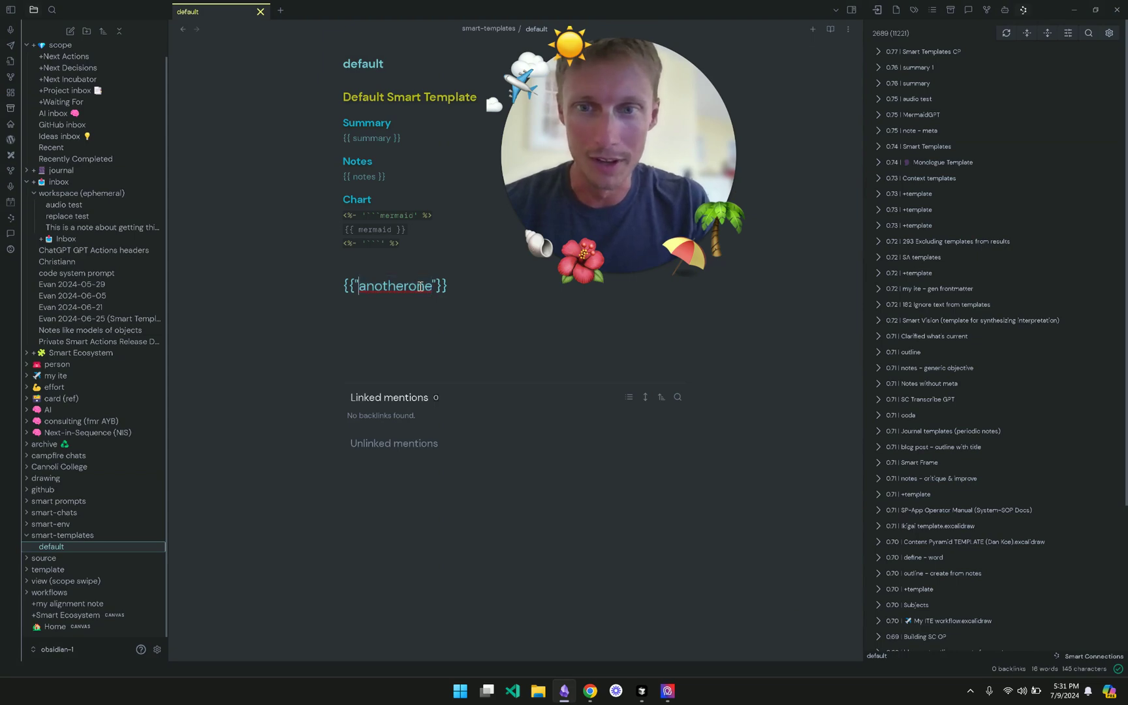
text(this is )
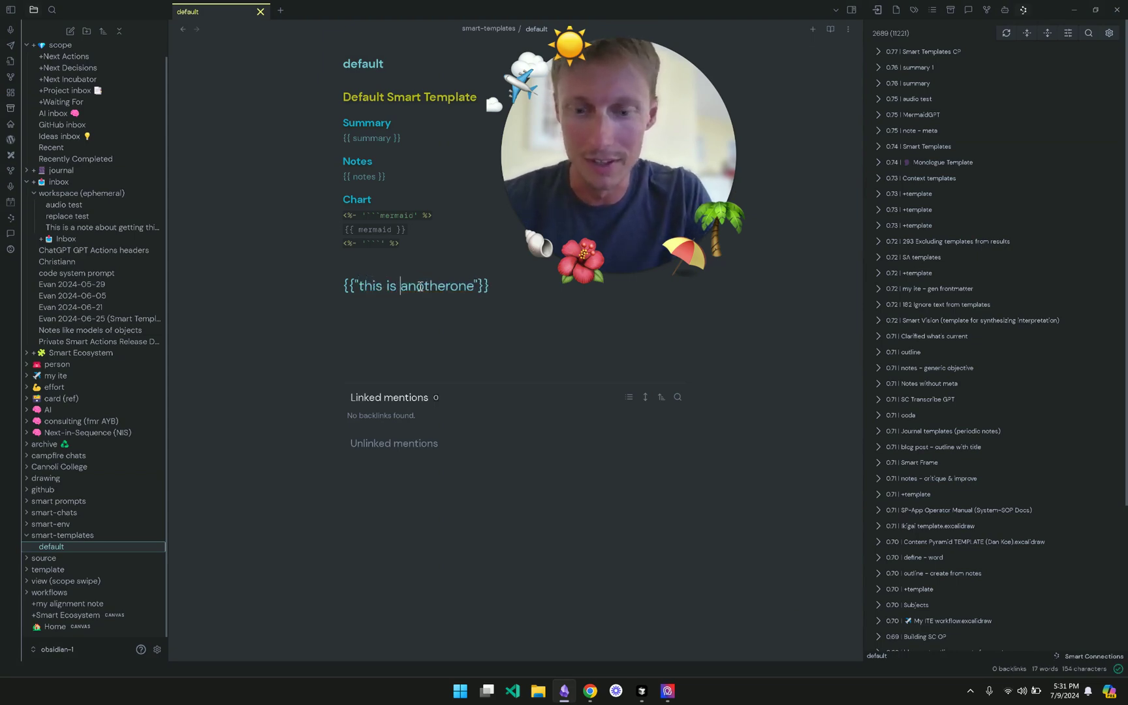
text(the prompt)
key(ctrl+z)
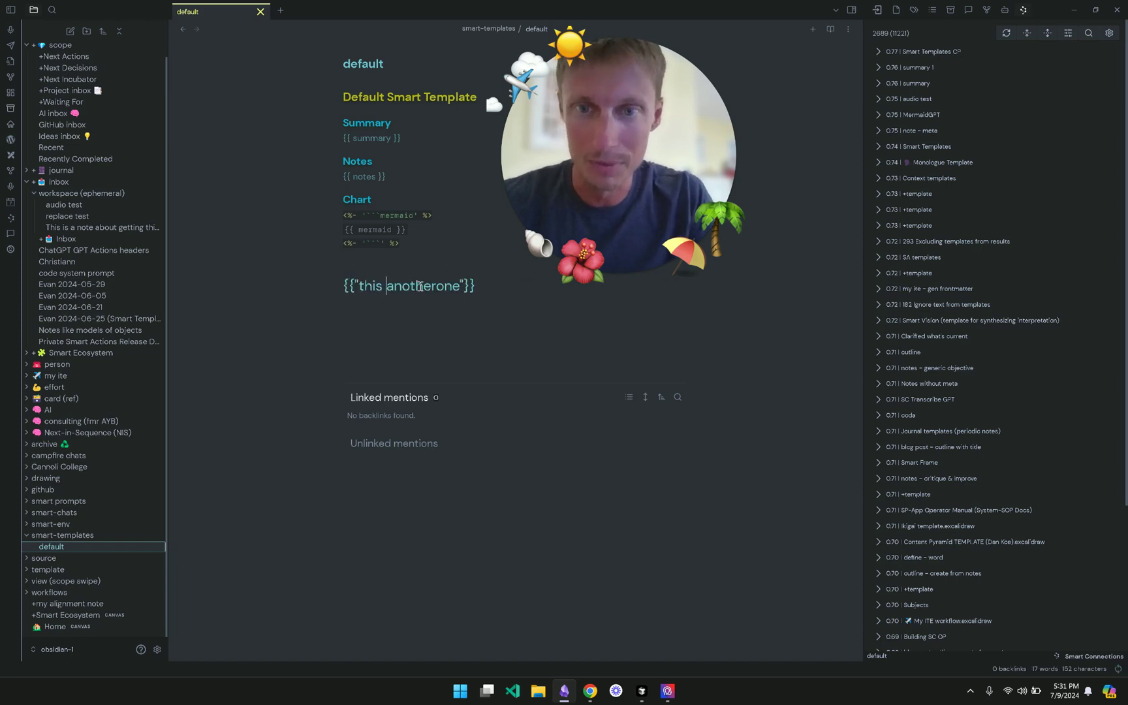
text(is the)
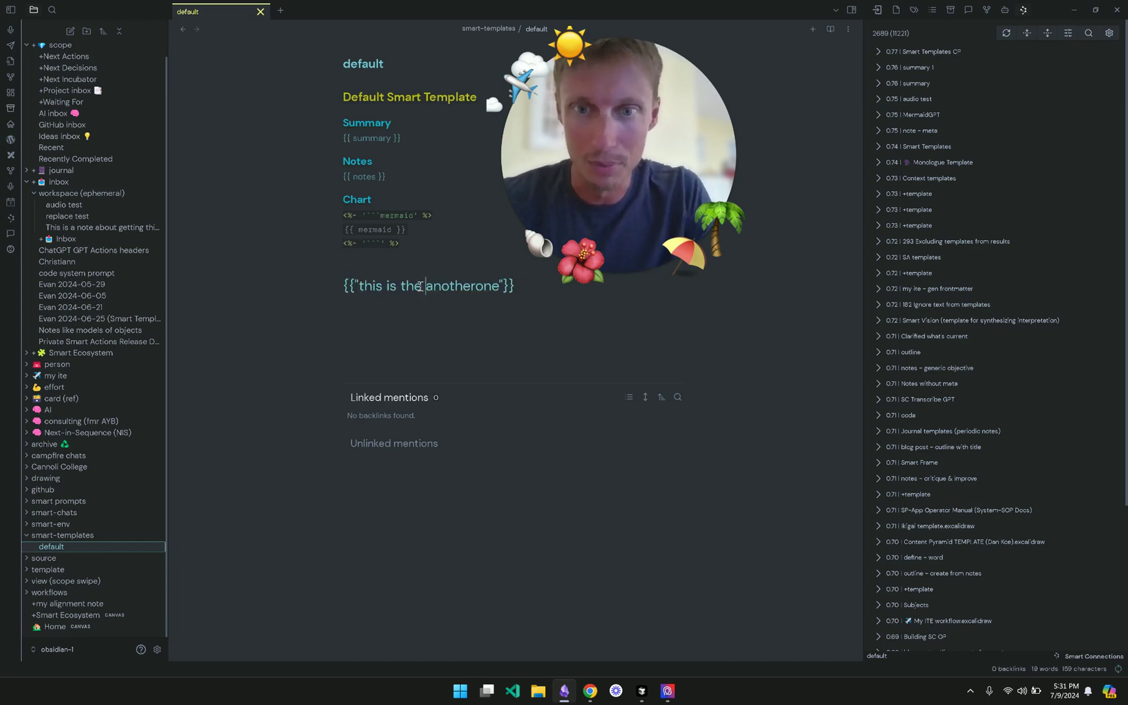
text( prompt)
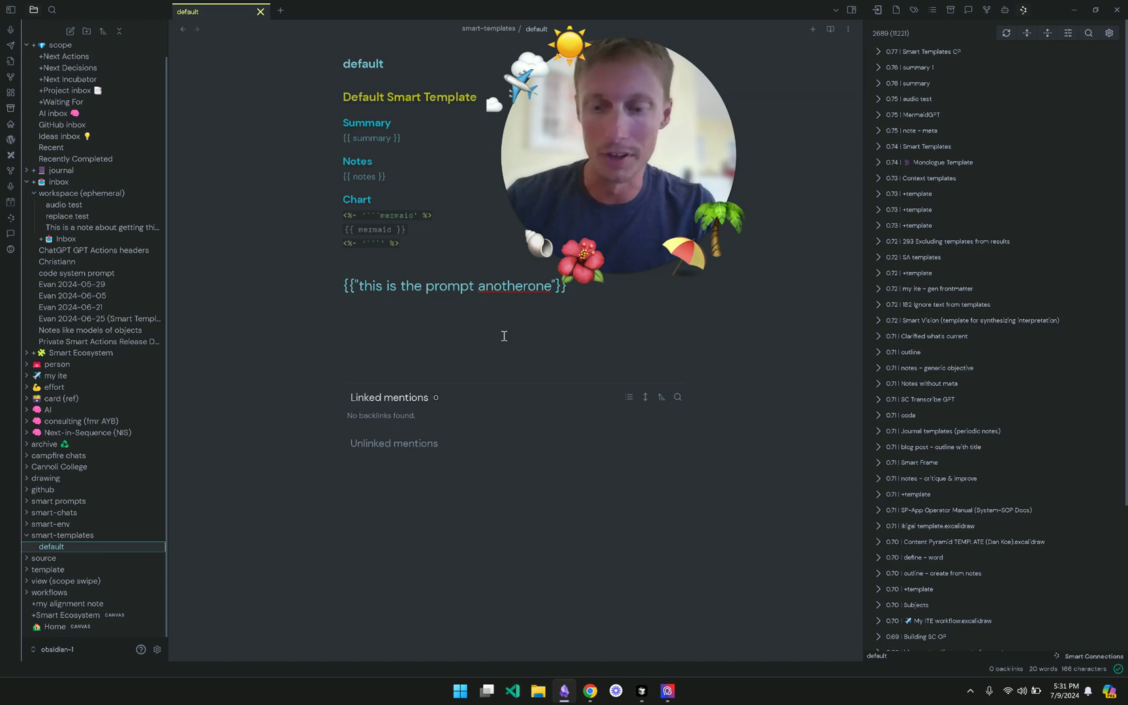
key(ctrl+z)
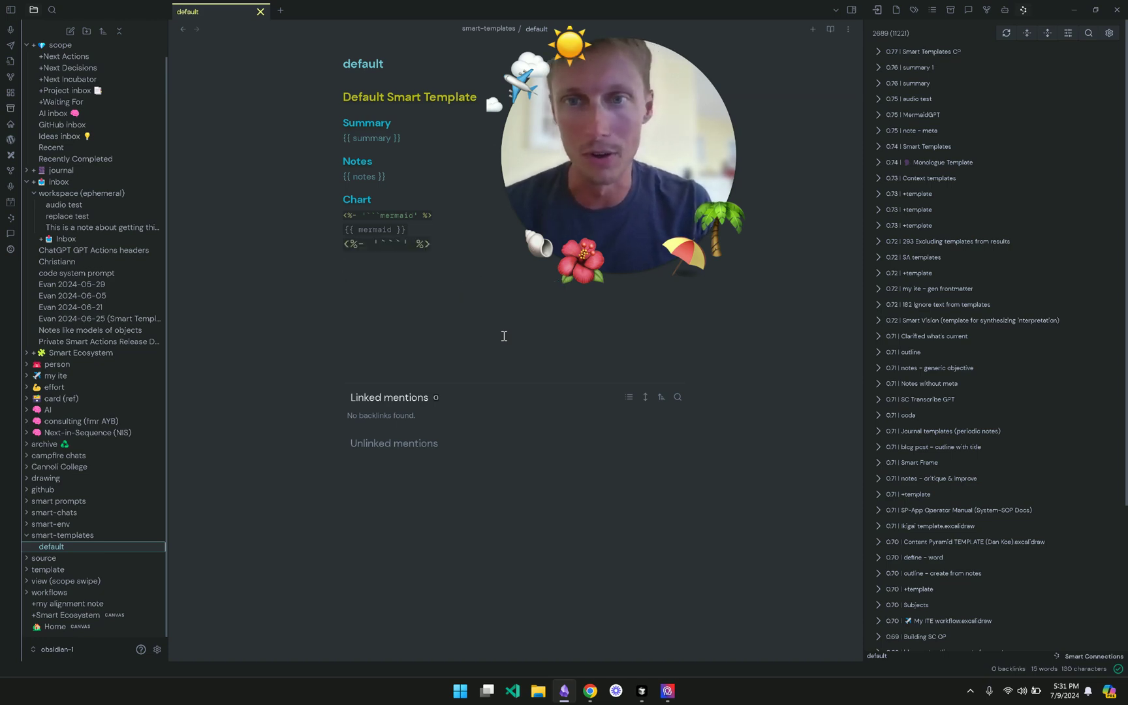